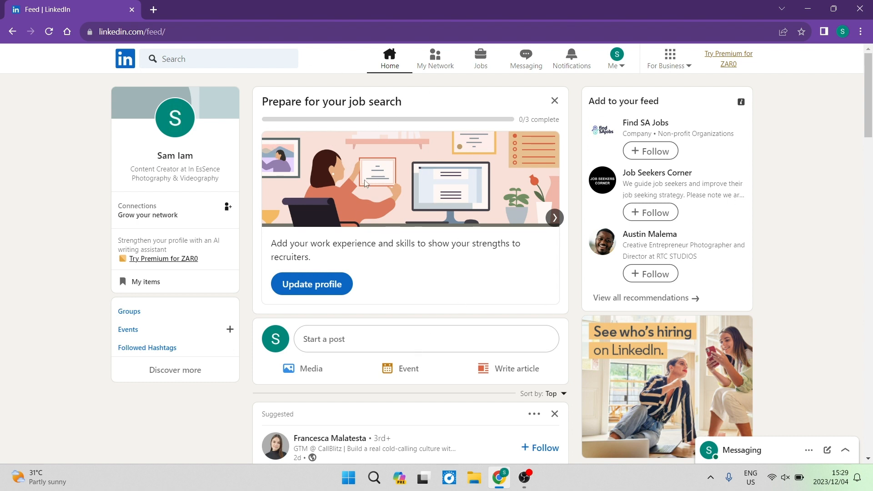
Open the member's own profile page from the feed and view its background image enlarged.
left_click(171, 159)
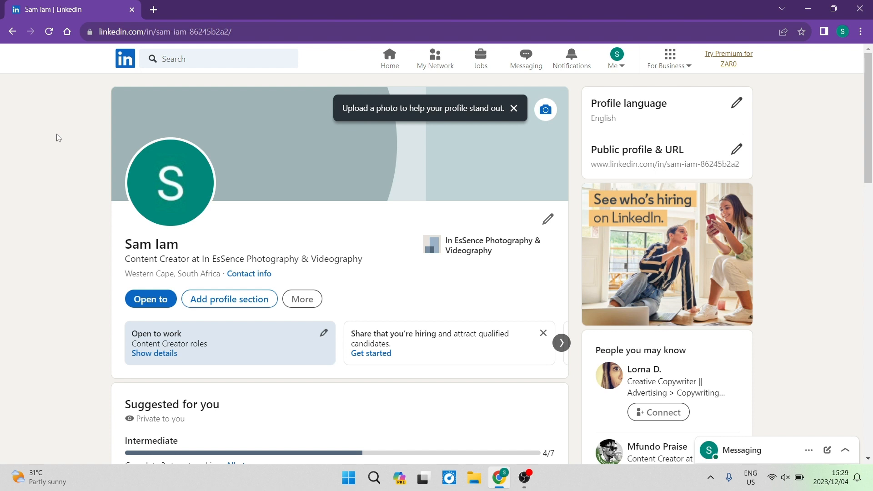
left_click(315, 136)
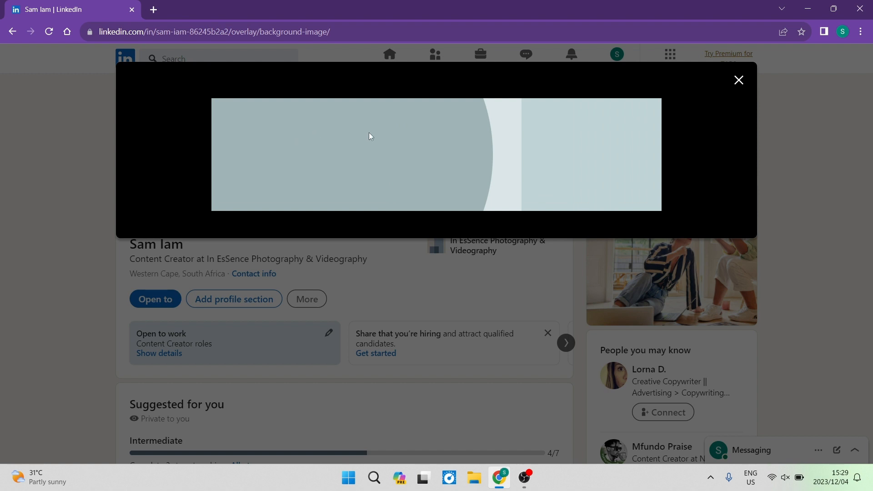
left_click(738, 80)
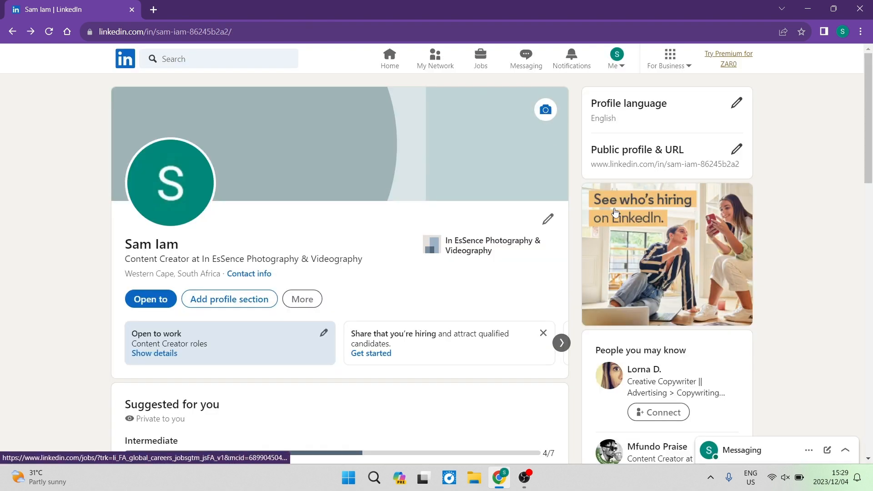
Upload the Default_A_diverse_group_of_beasts image from Downloads as the profile background, reposition it within the crop frame, and apply it.
left_click(548, 111)
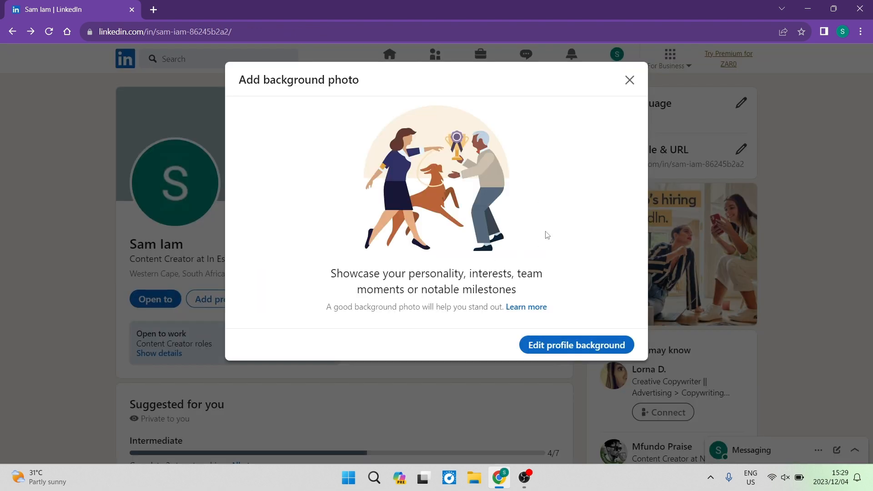
left_click(582, 347)
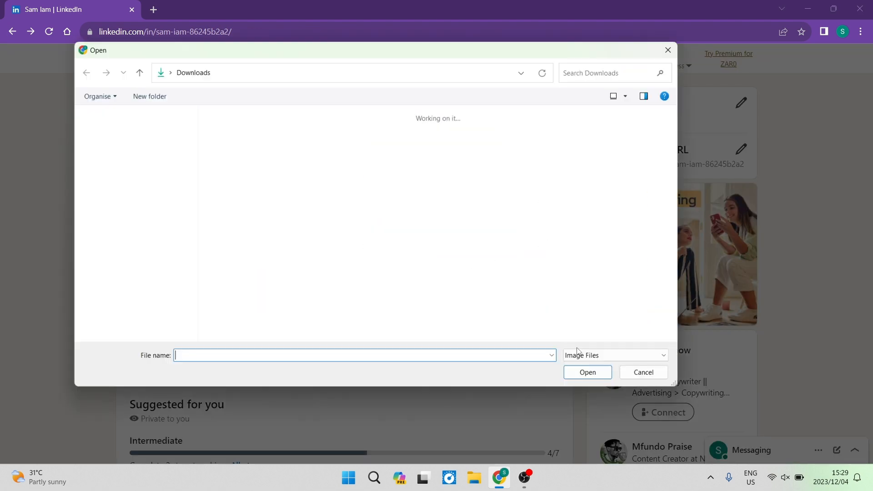
scroll(354, 233, "down", 3)
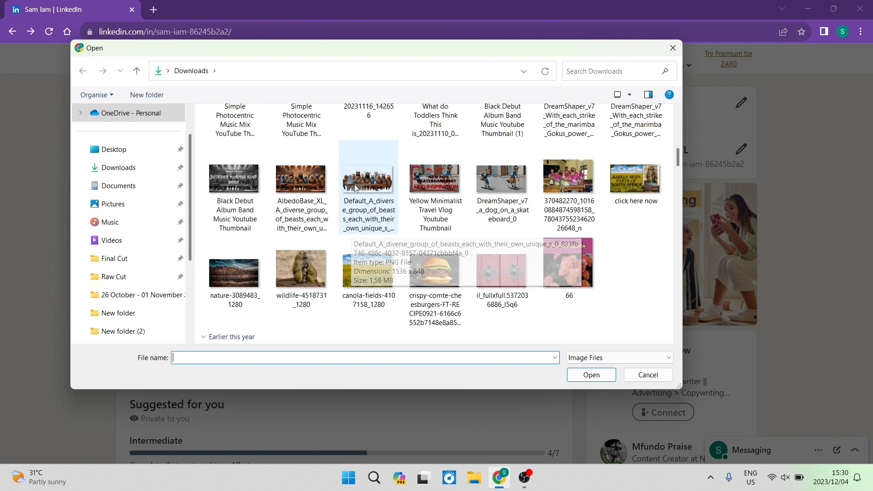
left_click(353, 184)
left_click(584, 375)
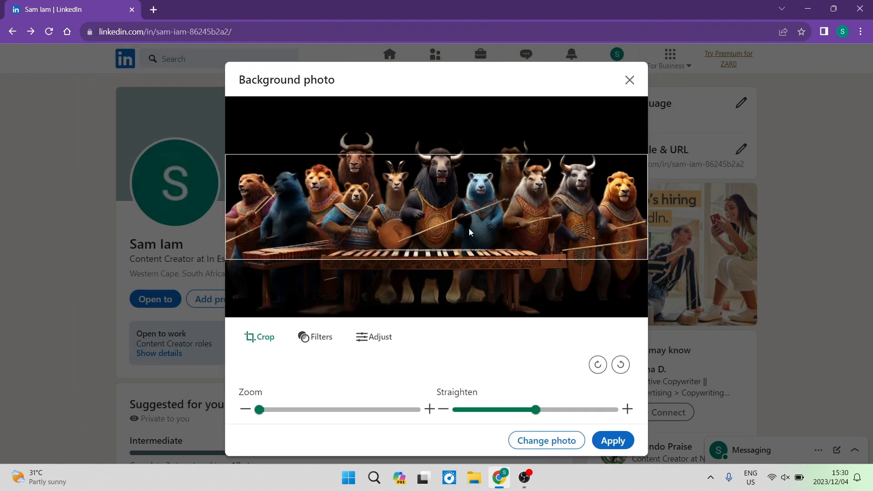
left_click_drag(468, 232, 454, 247)
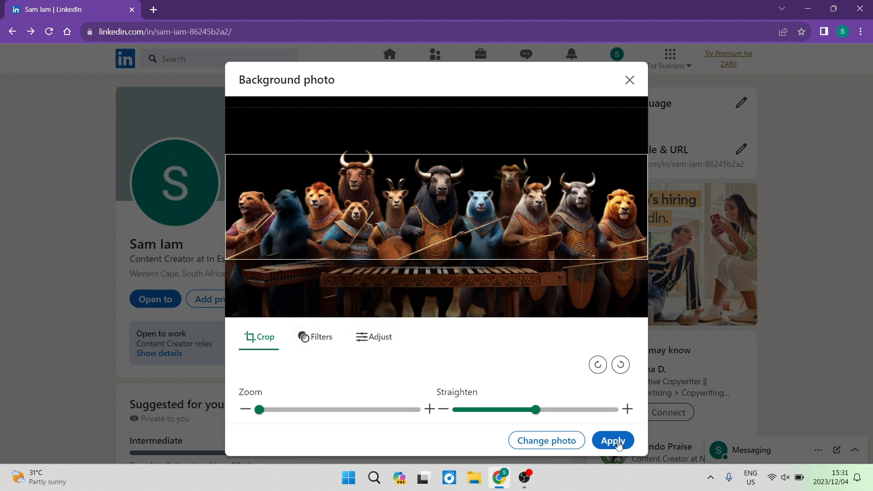
left_click(615, 440)
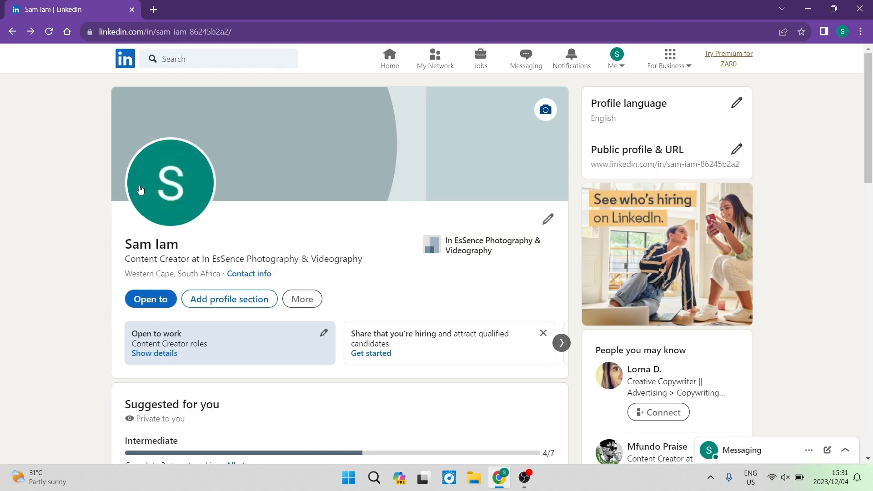
Upload 20231202_140717 from the In EsSence (1) folder as the new profile photo and save it.
left_click(160, 182)
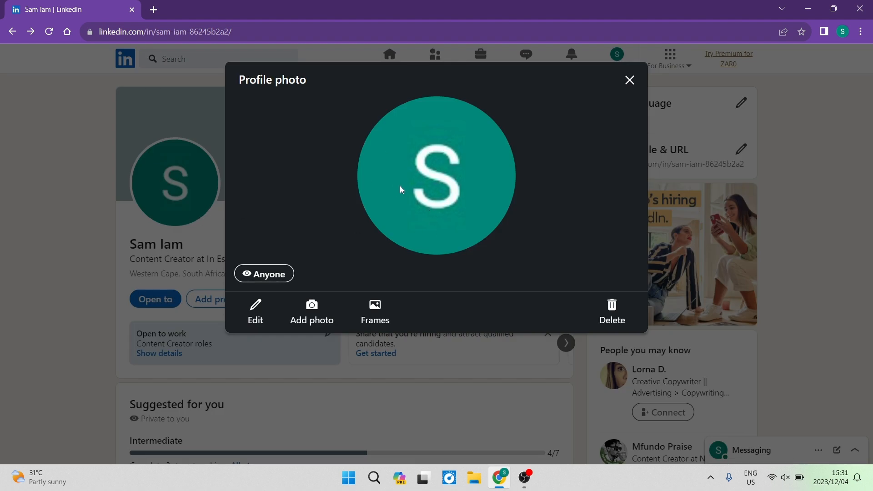
left_click(313, 315)
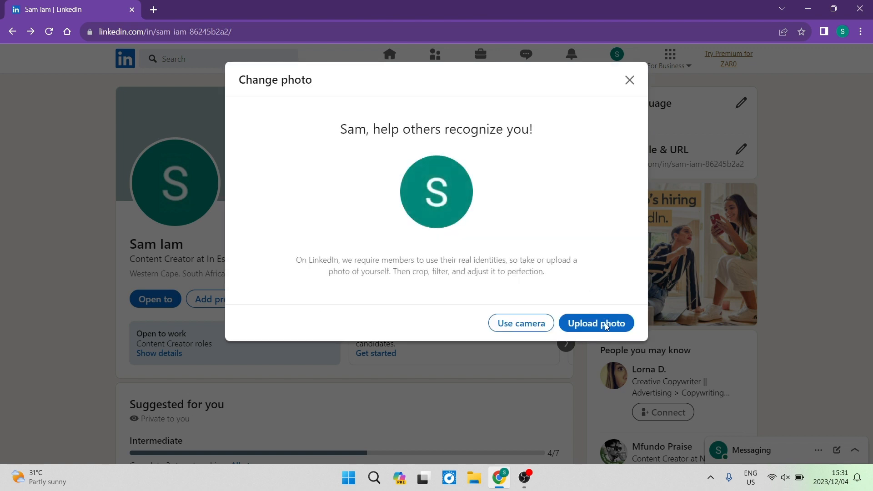
left_click(605, 325)
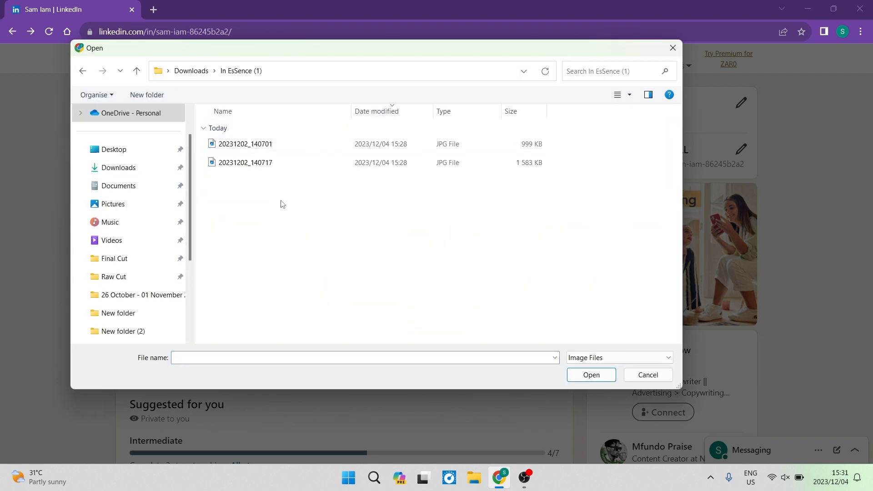
double_click(248, 155)
left_click(254, 163)
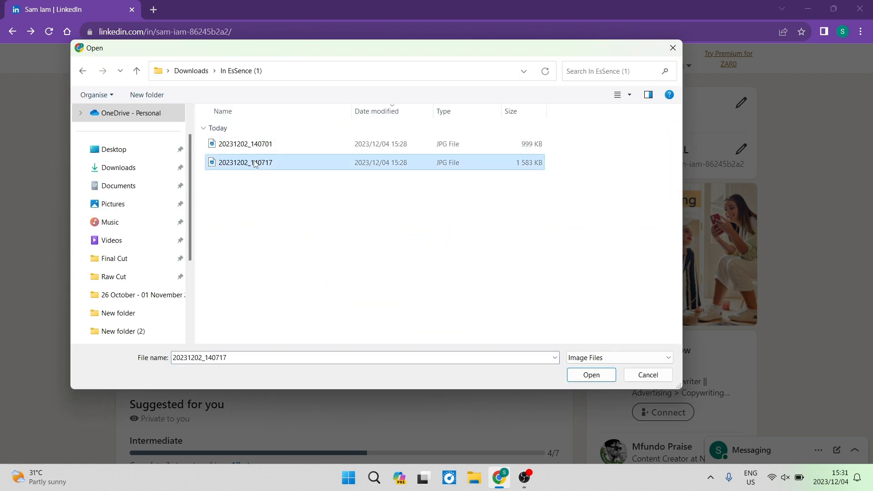
left_click(577, 373)
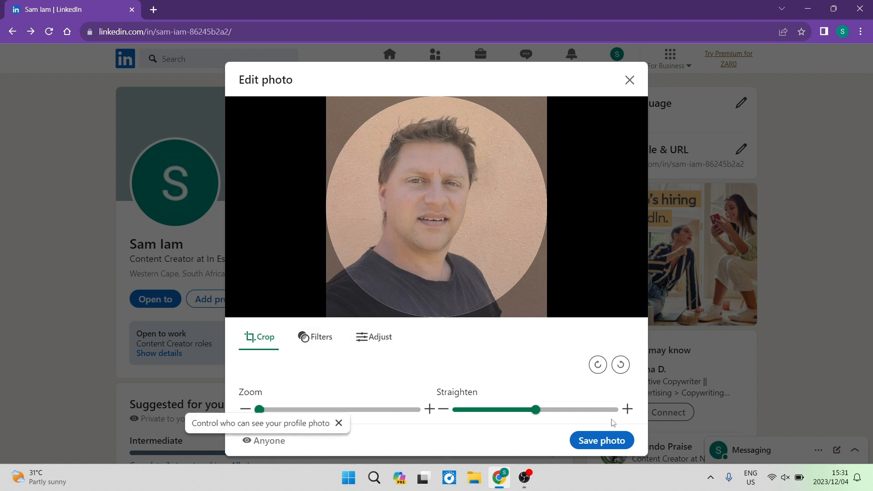
left_click(610, 441)
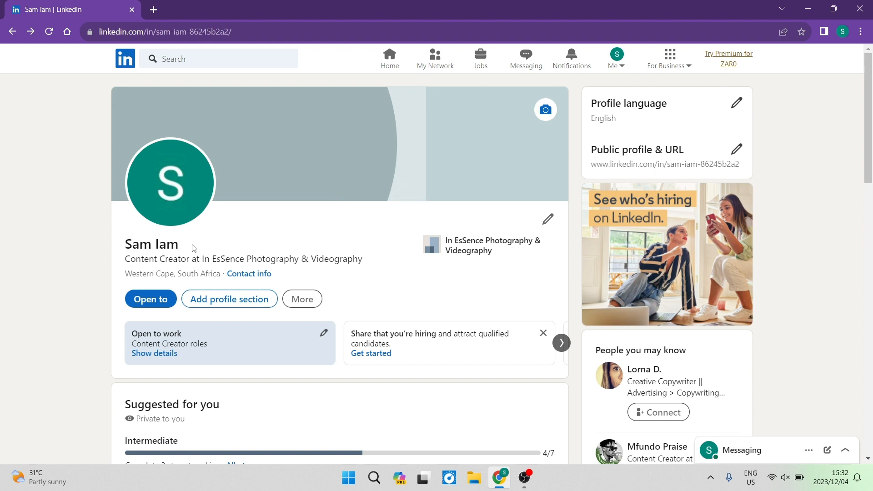
Review the headline and the location in the profile's introduction.
left_click_drag(194, 248, 363, 259)
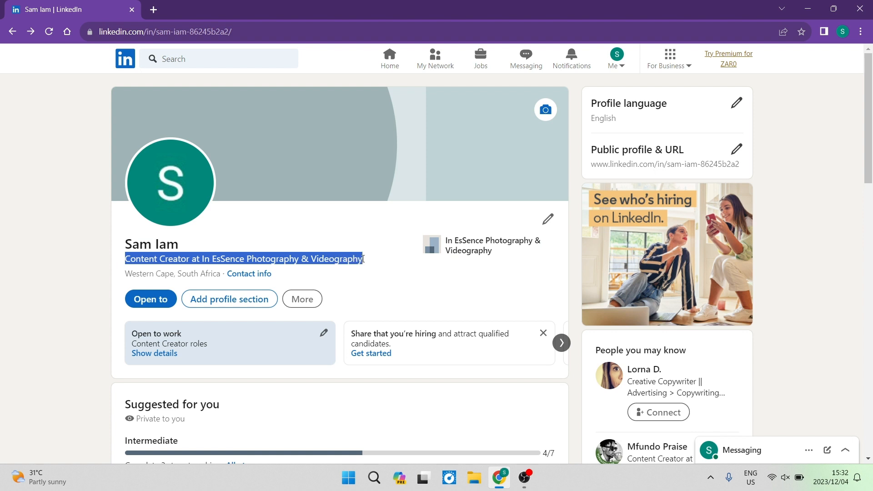
left_click(278, 271)
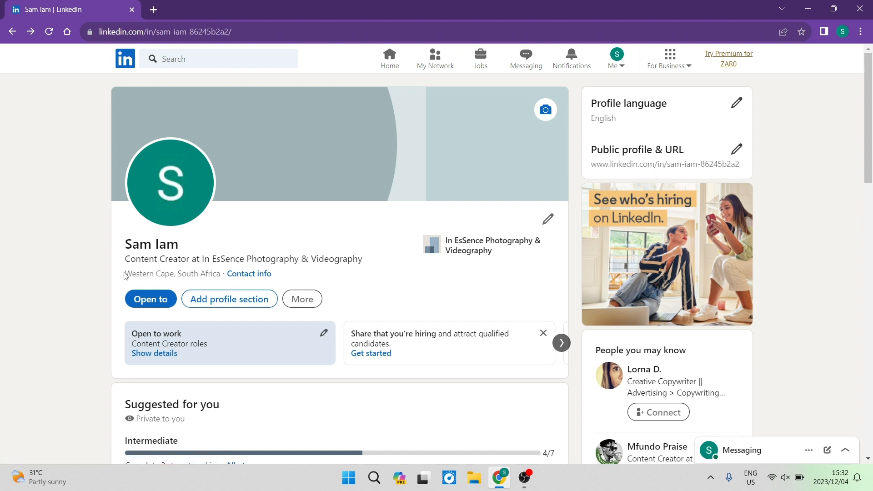
left_click_drag(124, 275, 234, 277)
Open the contact info for editing and examine the phone type choices and the remaining contact fields.
left_click(239, 277)
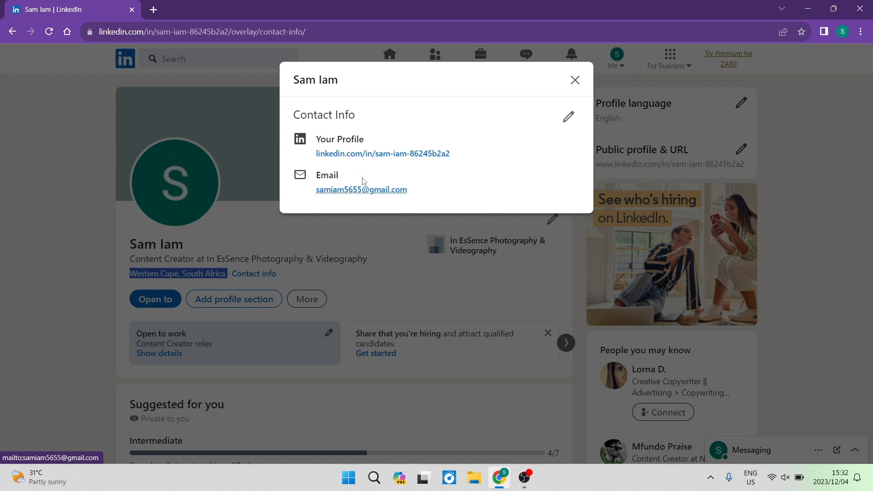
left_click(566, 119)
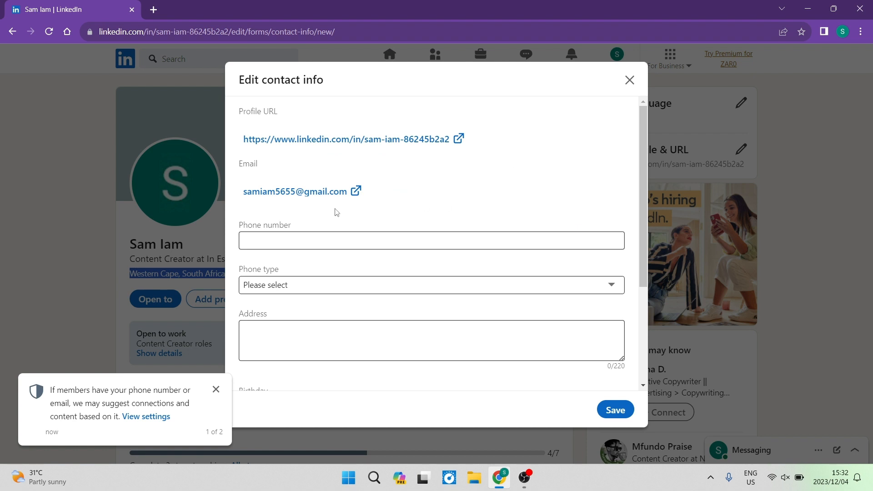
left_click(323, 290)
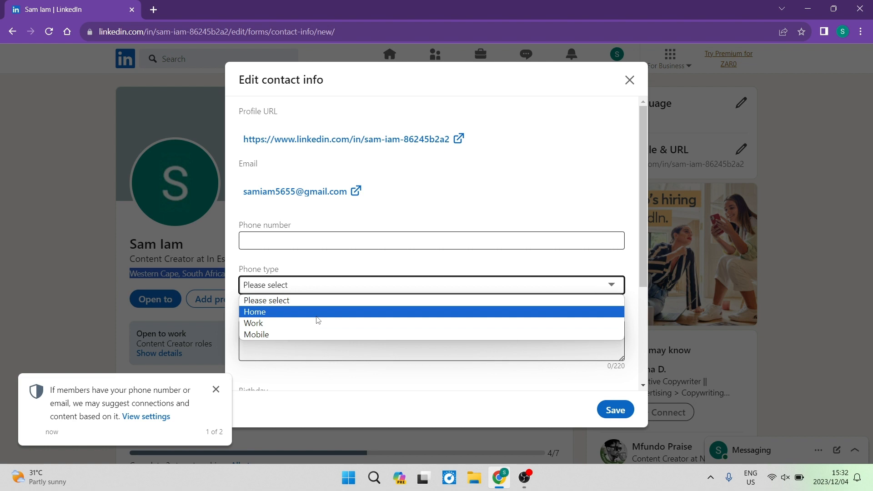
left_click(327, 217)
scroll(357, 278, "down", 3)
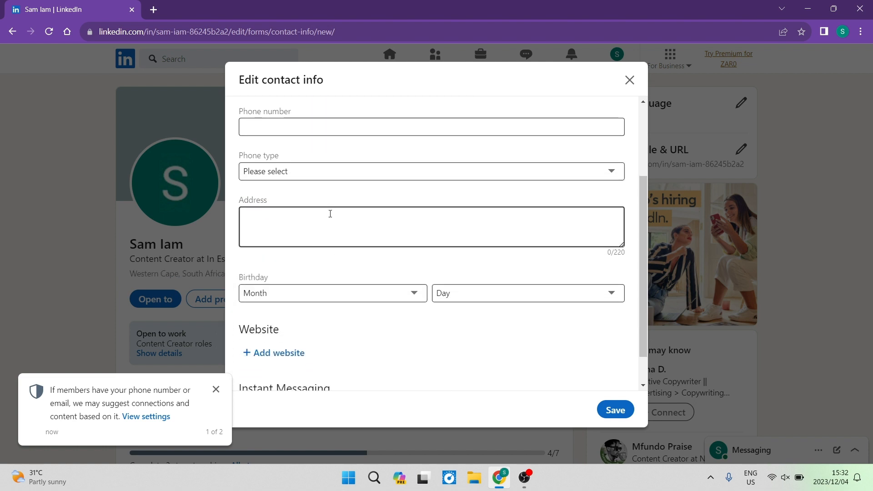
scroll(325, 252, "down", 1)
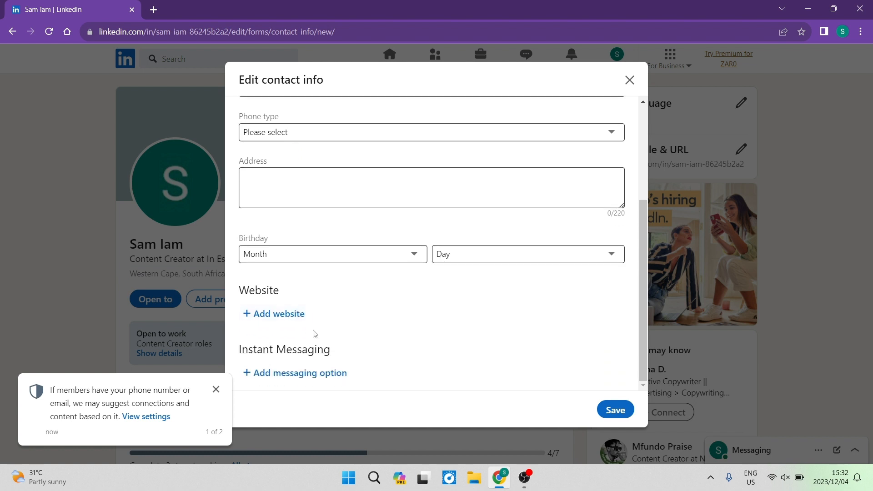
Start an instant messaging entry in the contact info, examine its service choices, and close the form without saving.
left_click(292, 372)
scroll(331, 381, "down", 1)
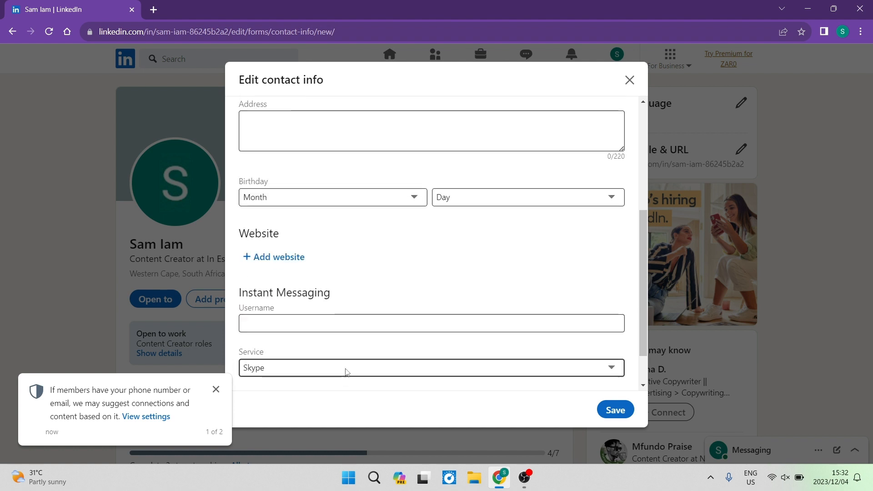
scroll(311, 322, "down", 1)
left_click(312, 322)
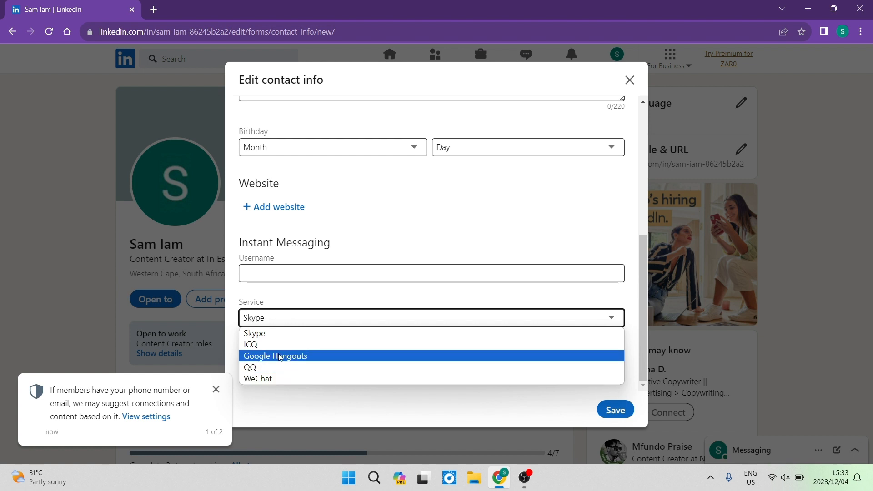
left_click(287, 296)
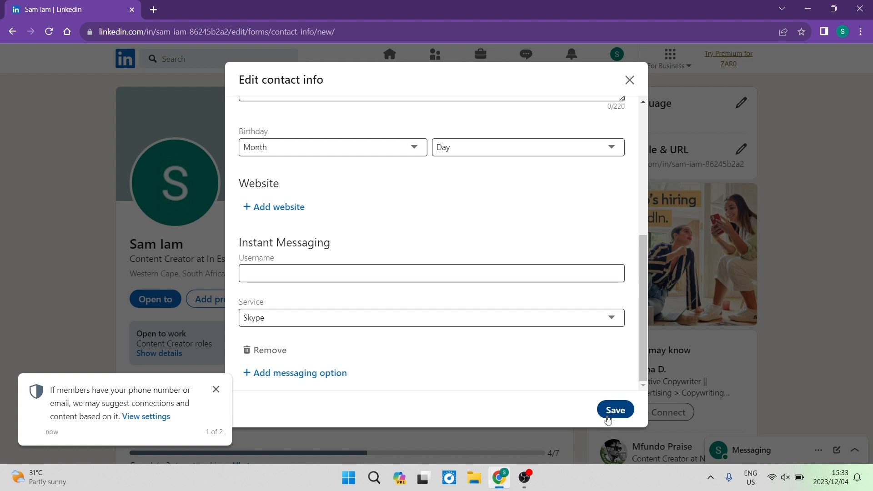
left_click(629, 84)
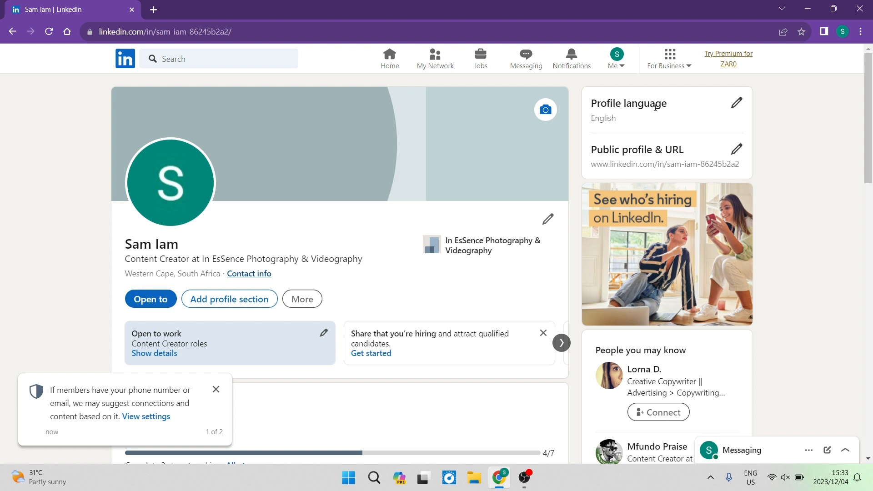
Check the profile language settings for adding another language, and close them unchanged.
left_click_drag(618, 119, 596, 119)
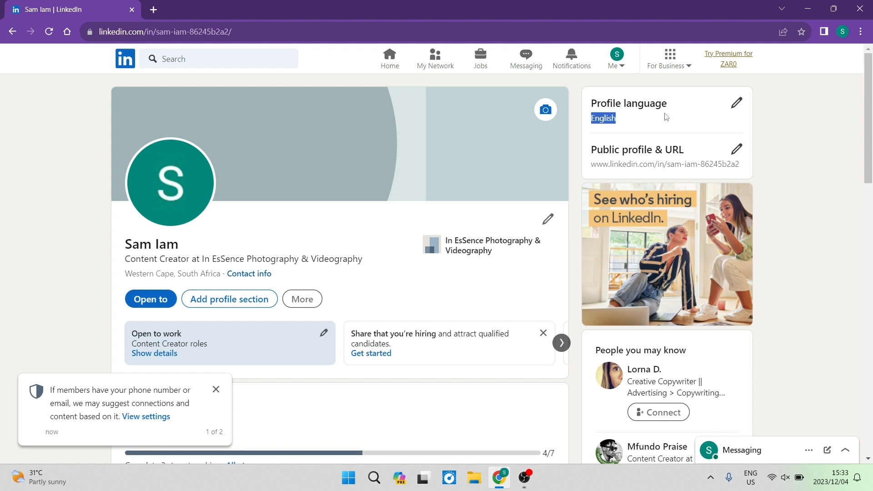
left_click(740, 109)
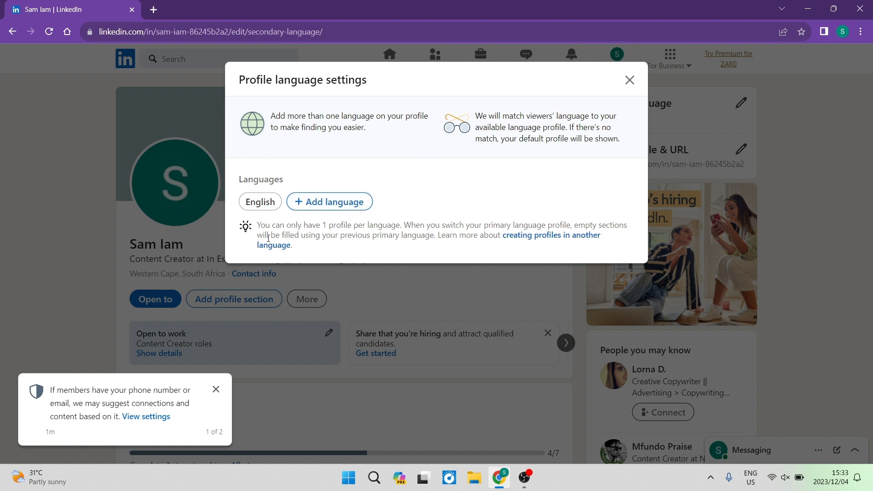
left_click(629, 81)
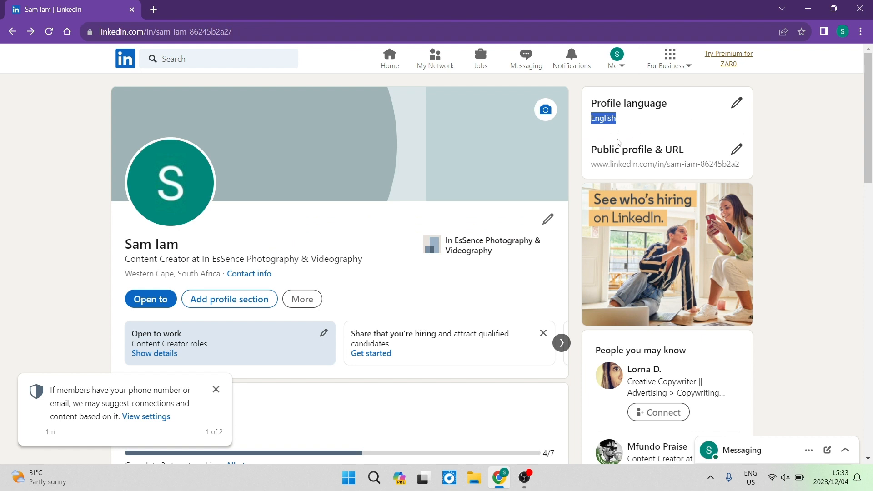
Open the public profile and URL settings and review the public profile preview.
left_click_drag(689, 158, 589, 149)
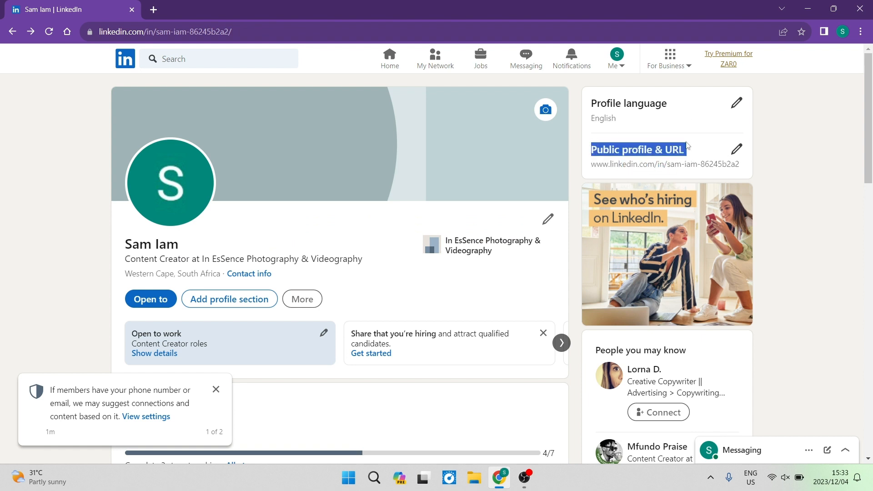
left_click(732, 150)
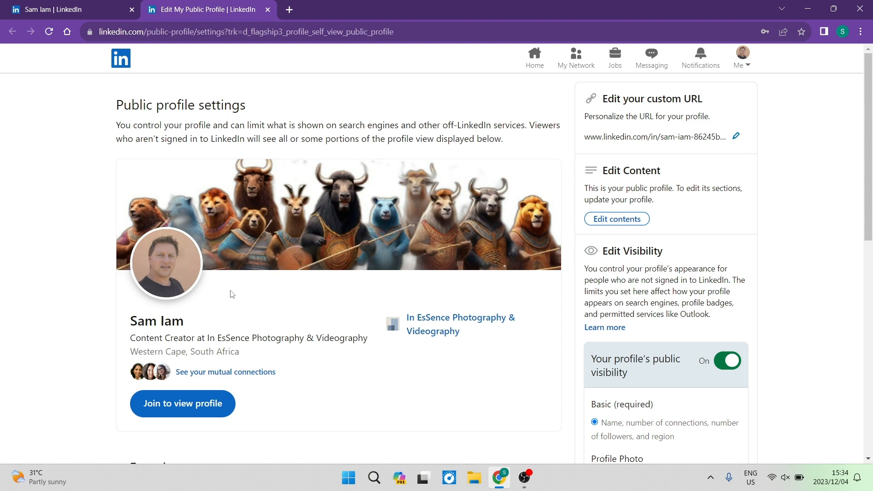
scroll(230, 294, "down", 1)
scroll(492, 233, "up", 1)
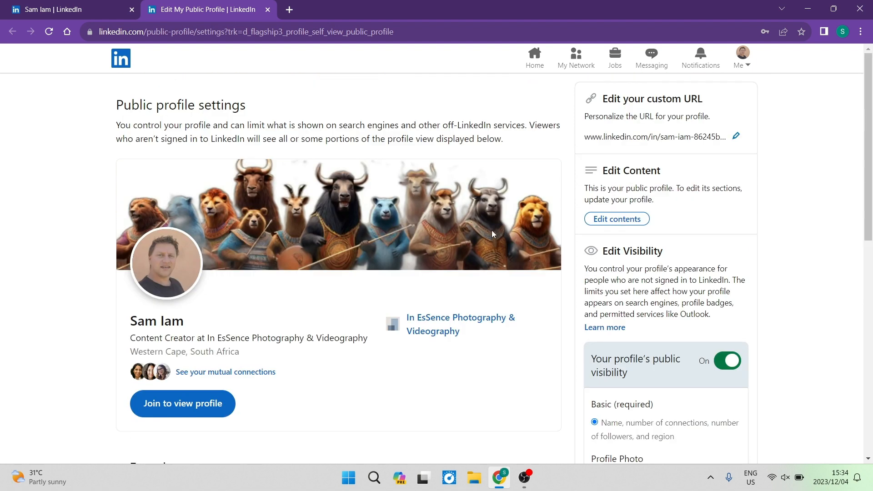
Return from the public profile settings to the editable profile and examine the core sections that can be added.
left_click(605, 220)
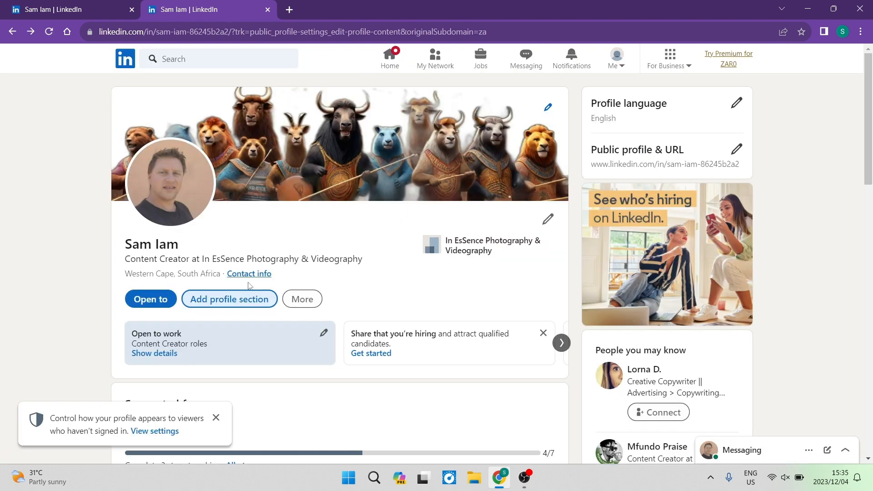
left_click(229, 300)
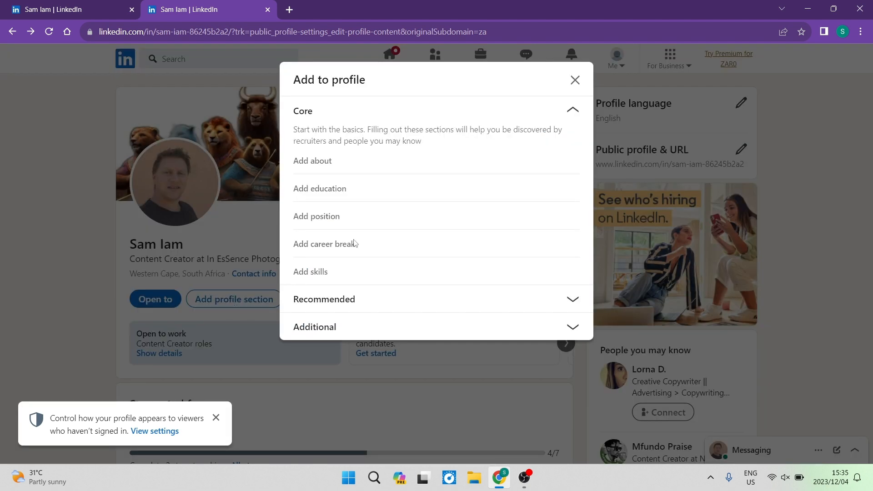
left_click(573, 110)
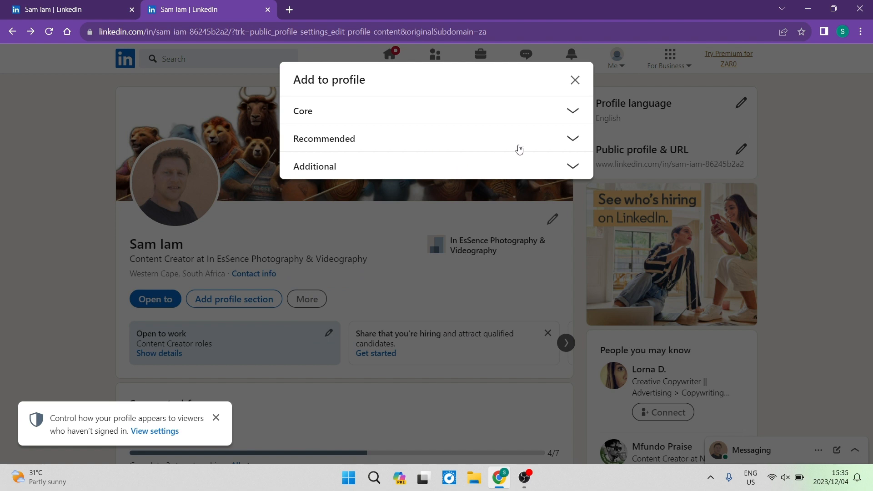
left_click(571, 119)
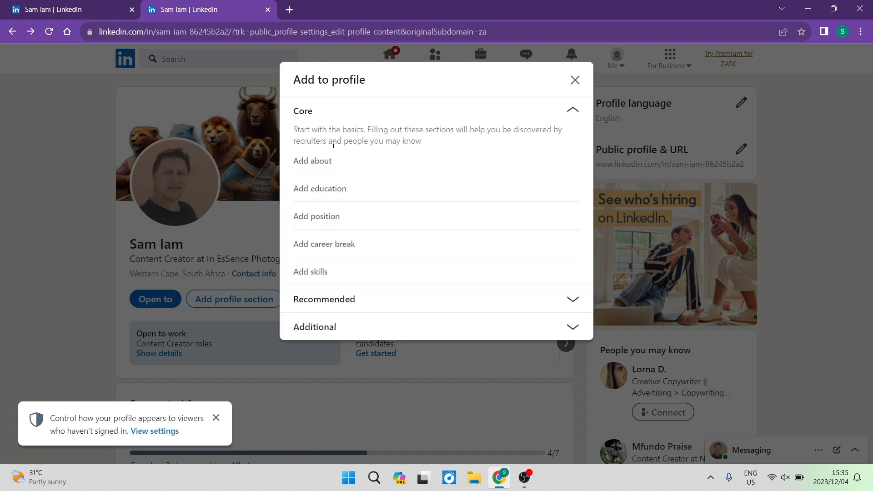
Add the skill Video Editing to the profile, link it to the Content Creator experience, and save it.
left_click(311, 273)
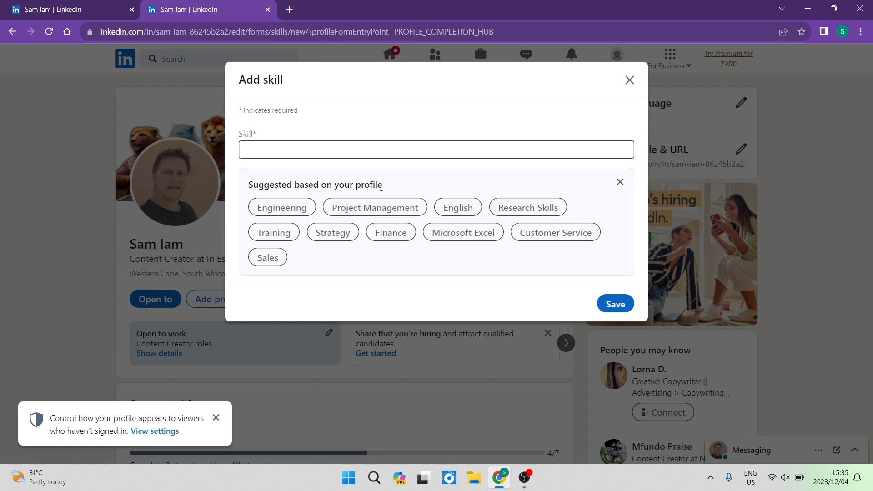
left_click(253, 149)
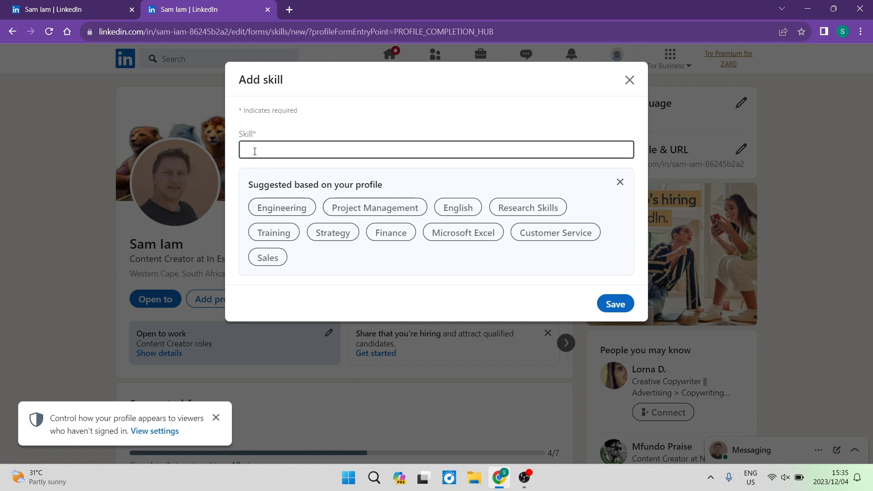
type("video")
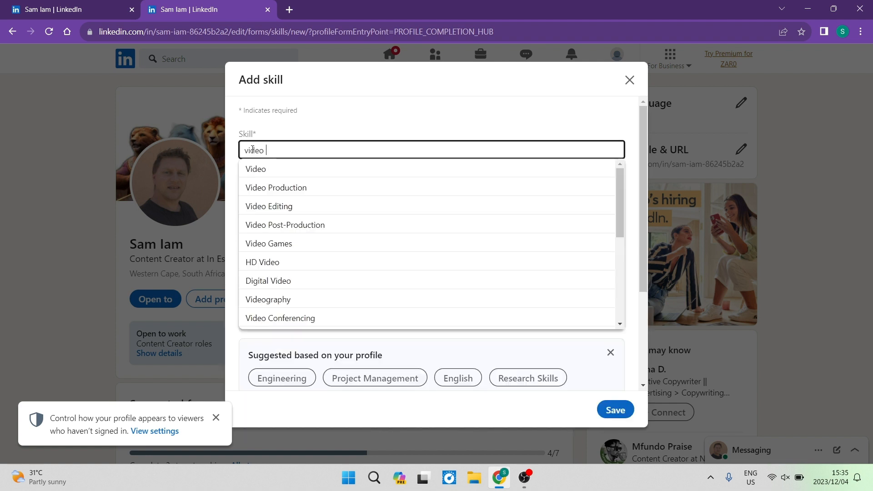
type(" ed")
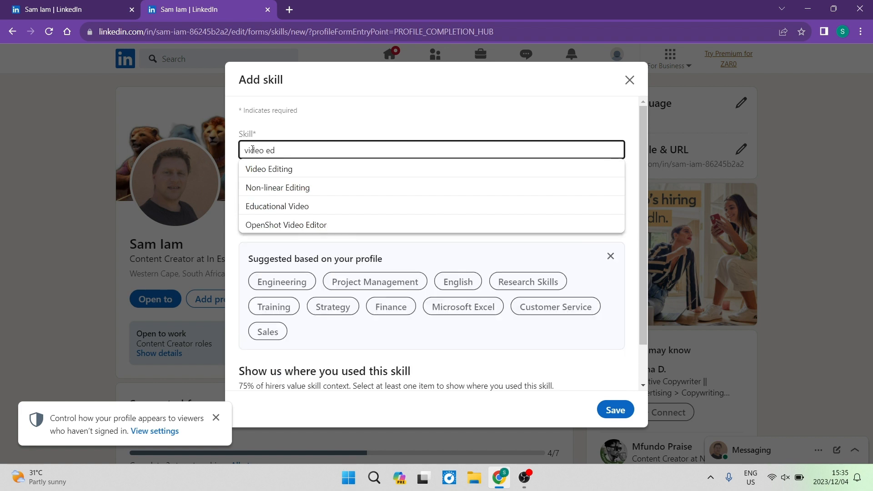
left_click(284, 176)
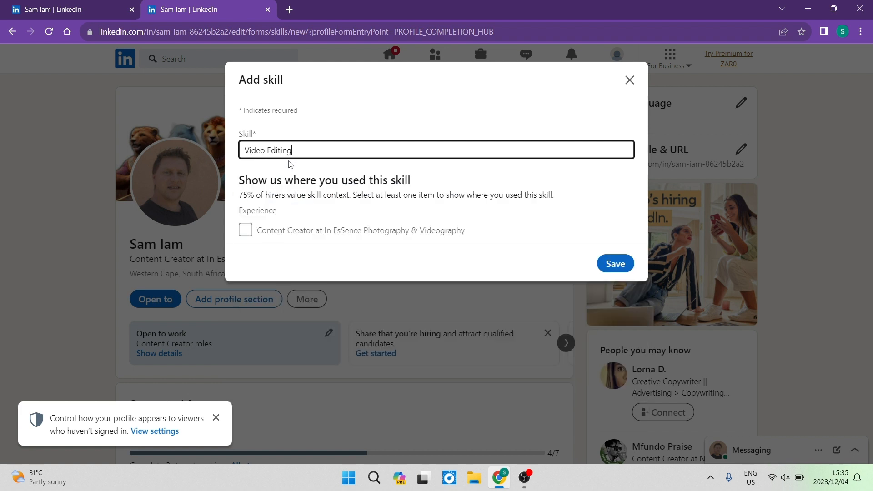
left_click(246, 230)
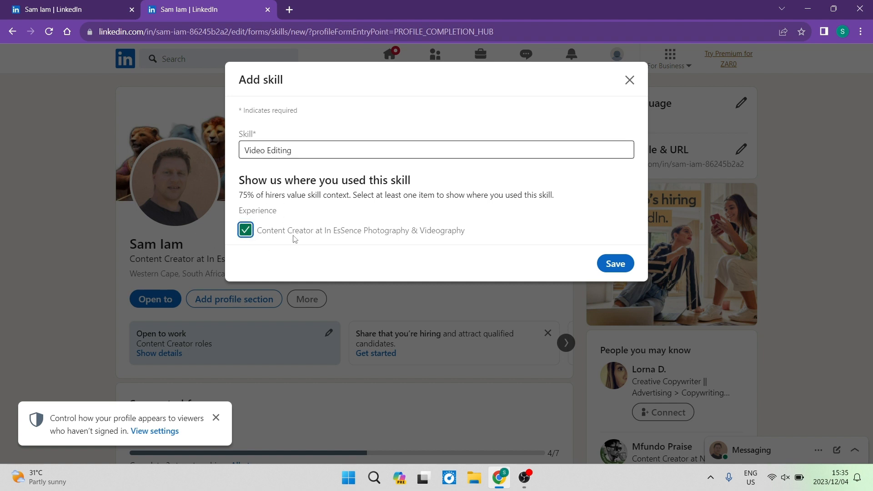
left_click(597, 262)
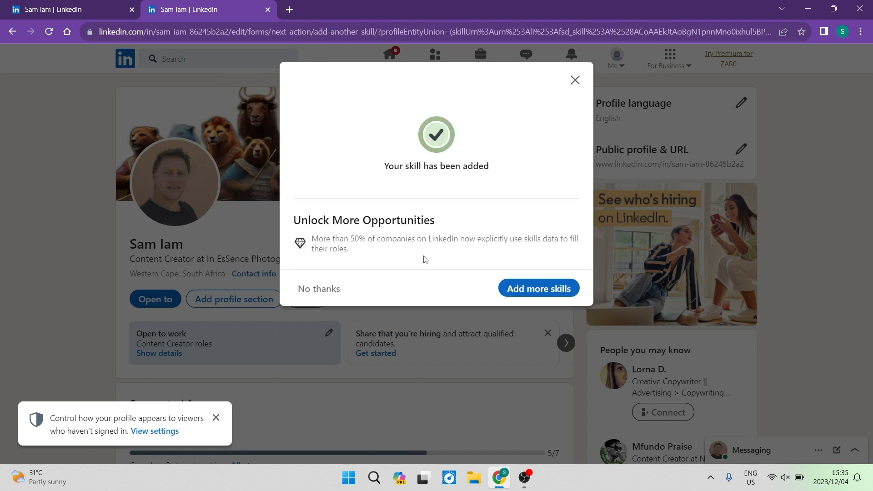
Start another skill entry, look up the skill suggestions for "photo", and close the form without saving.
left_click(541, 292)
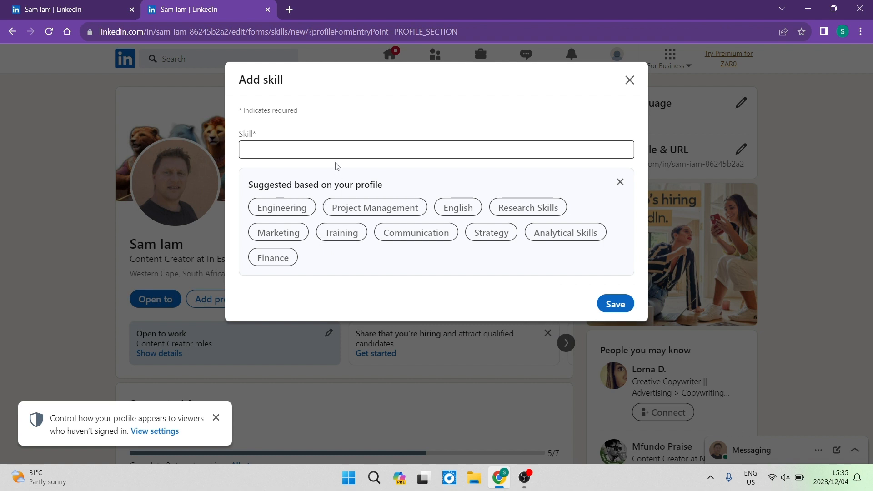
left_click(333, 150)
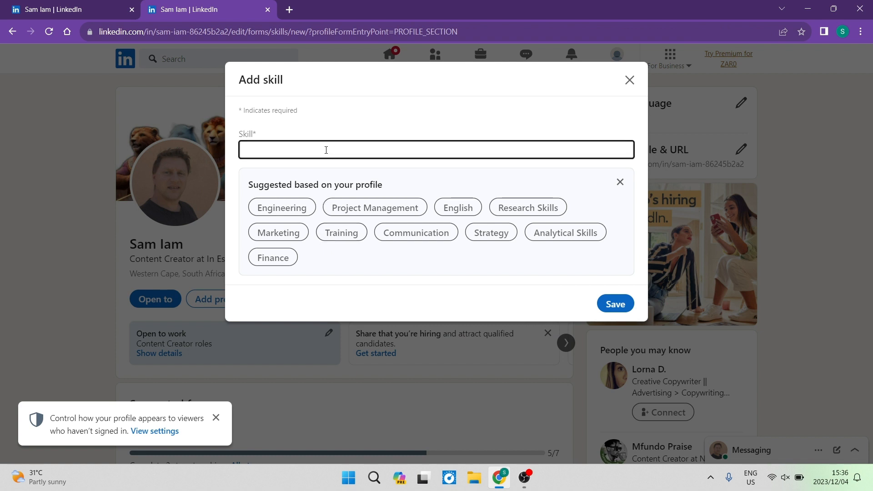
type("photo")
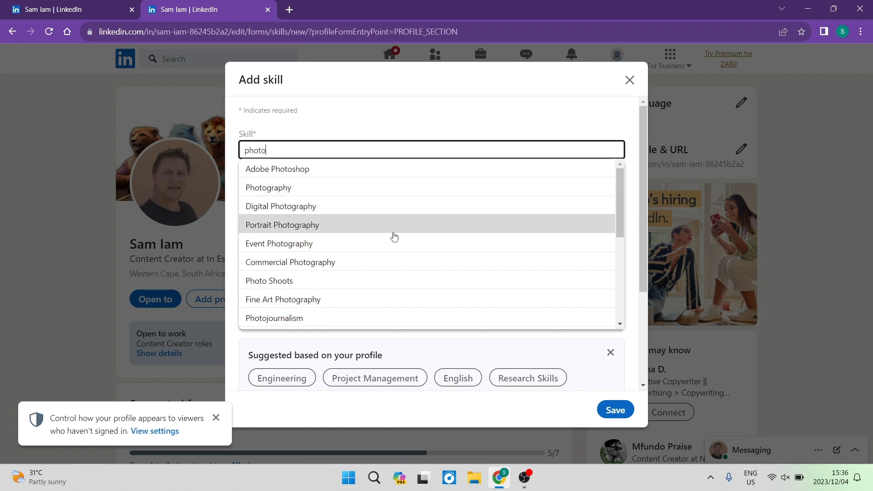
left_click(629, 80)
Open the core About section, examine its summary text area, character limit and suggested skills, and close it without saving.
left_click(210, 304)
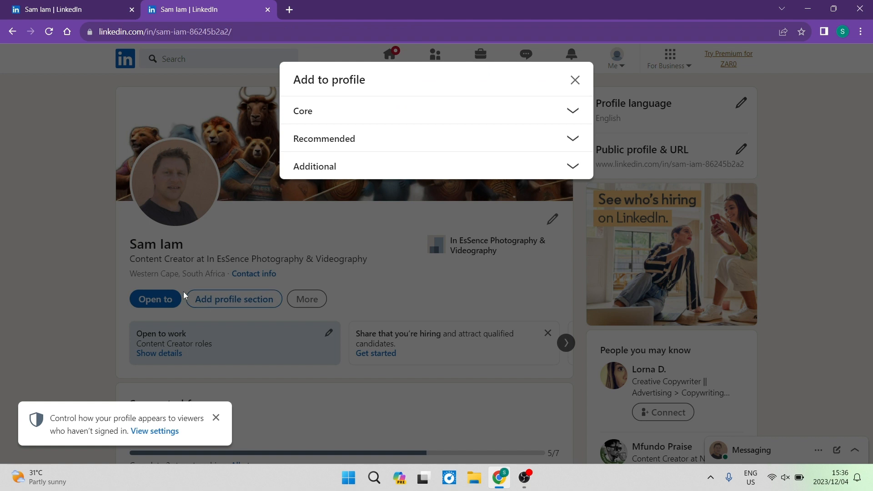
left_click(451, 120)
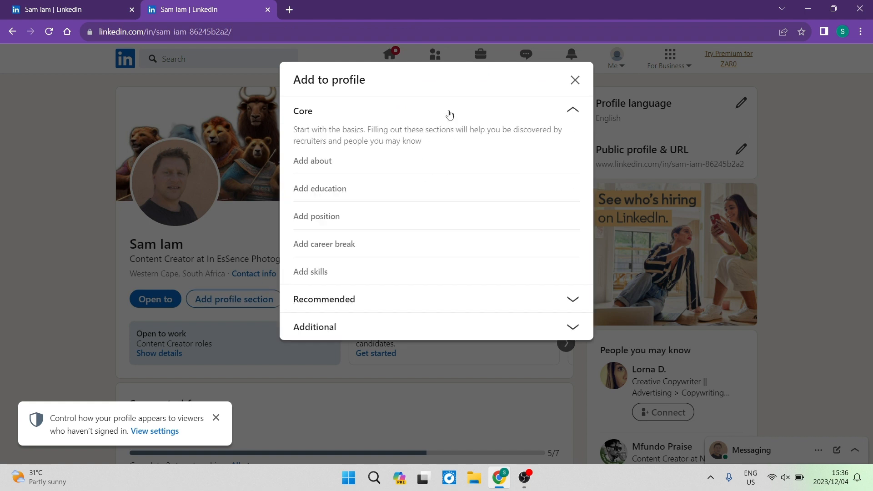
left_click(321, 163)
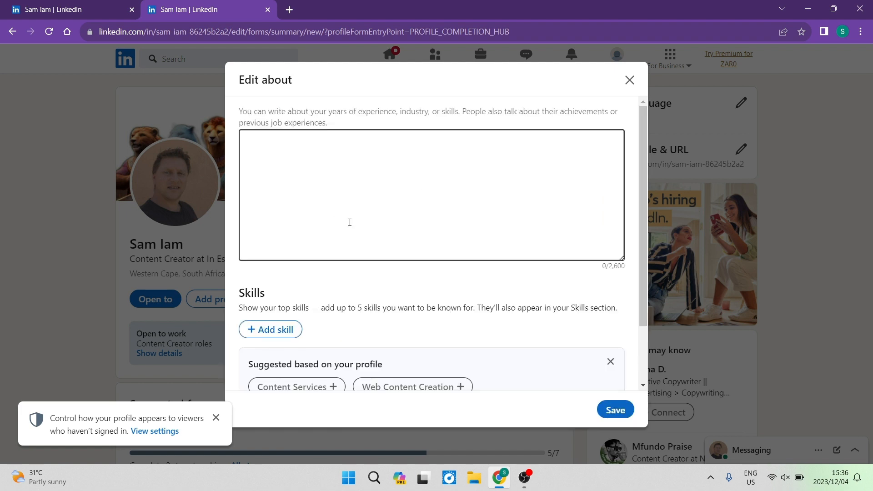
left_click(333, 214)
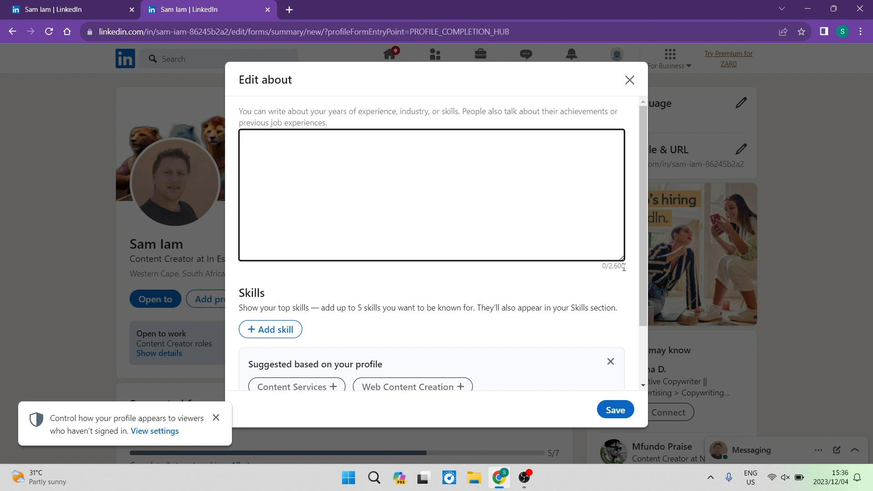
left_click_drag(624, 268, 603, 272)
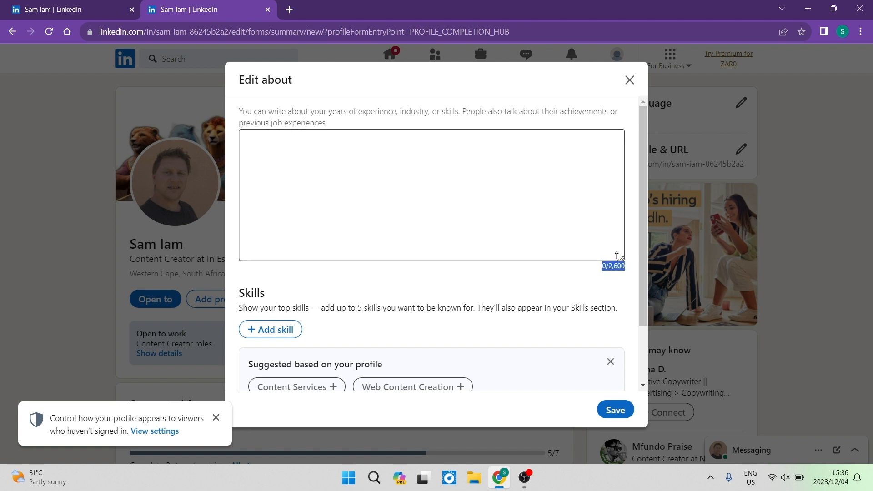
left_click_drag(640, 144, 641, 208)
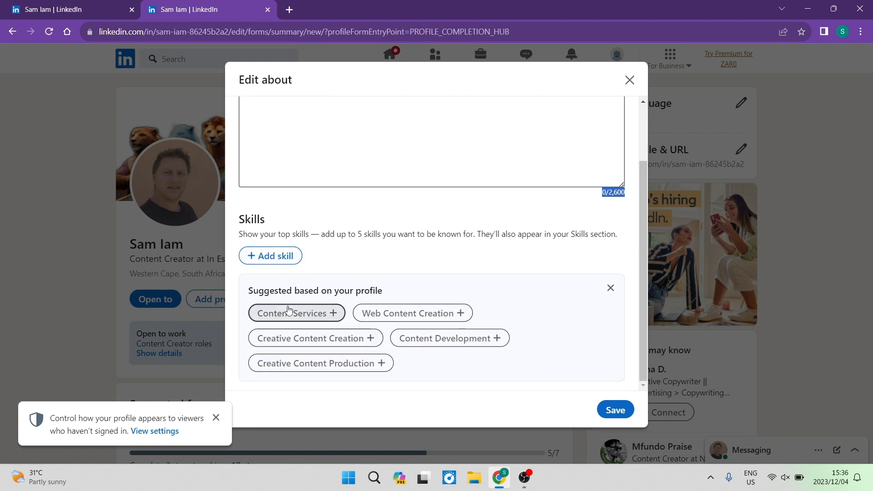
scroll(371, 216, "up", 2)
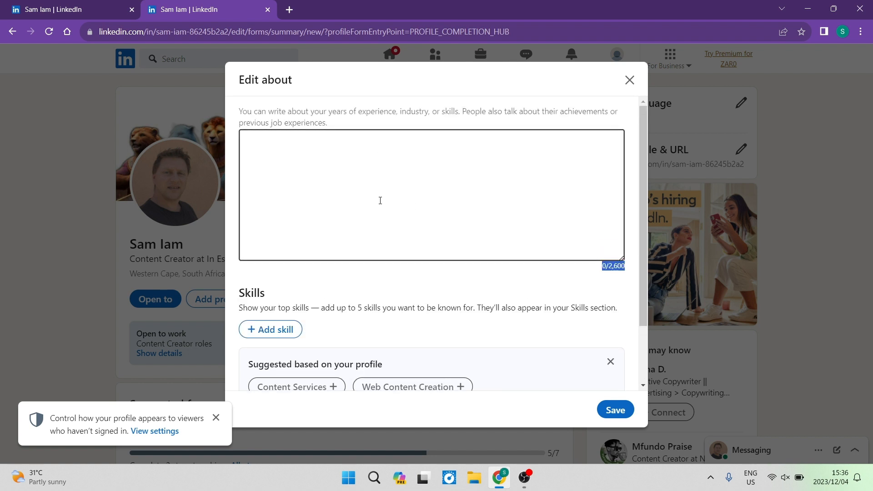
left_click(629, 81)
Open a new education entry from the core sections and examine its school, degree, field of study and date fields.
left_click(321, 112)
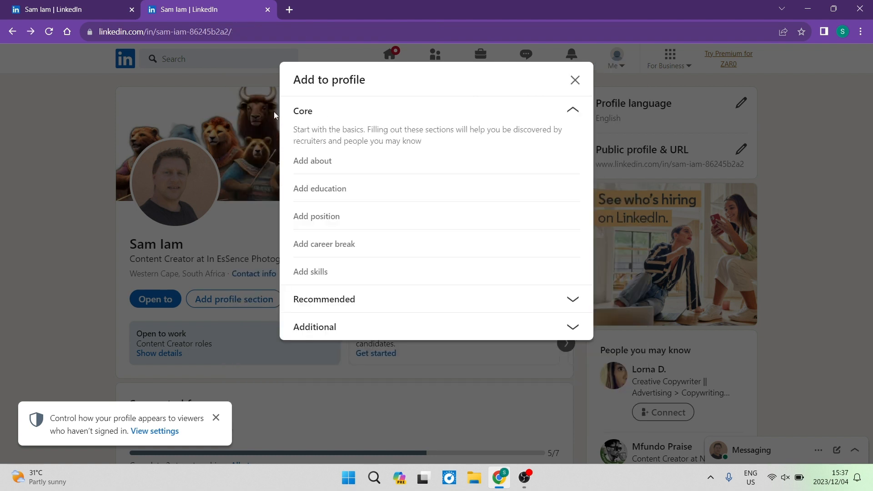
left_click(335, 194)
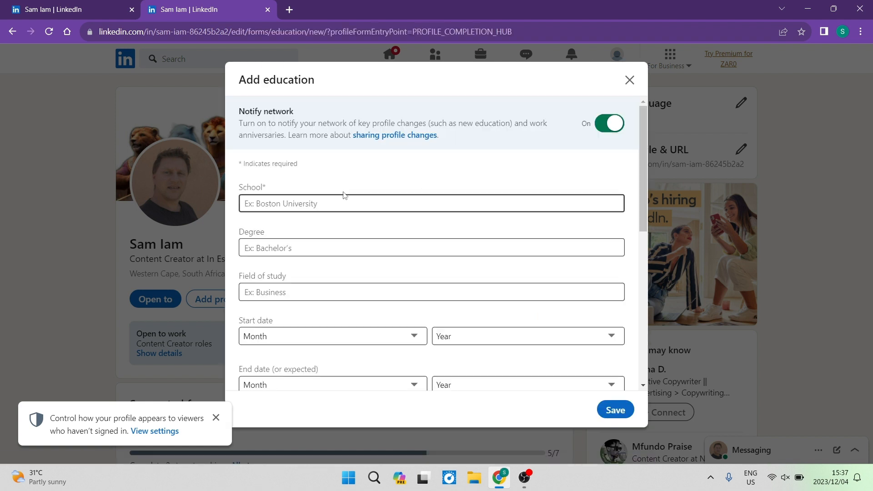
left_click(345, 204)
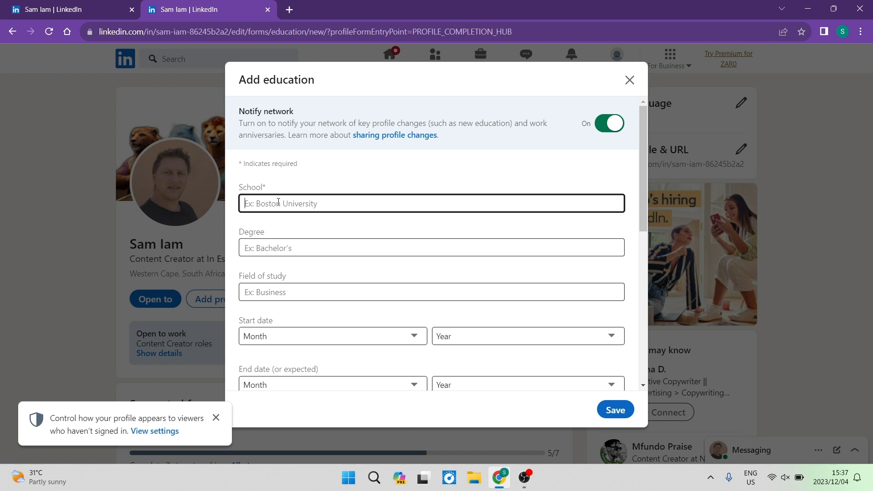
left_click(322, 248)
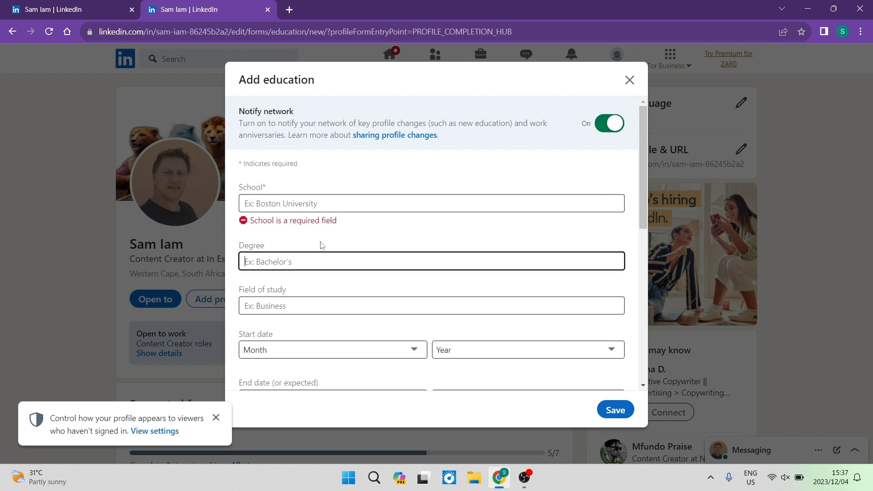
left_click(318, 308)
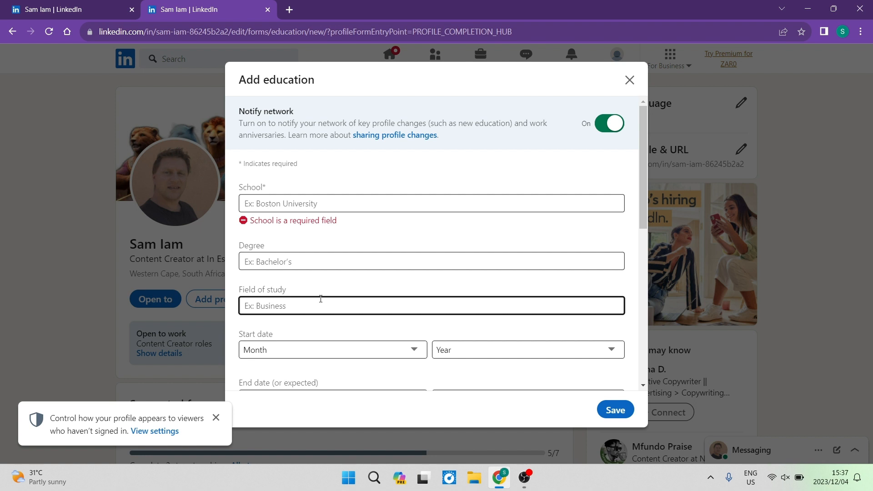
scroll(325, 282, "down", 1)
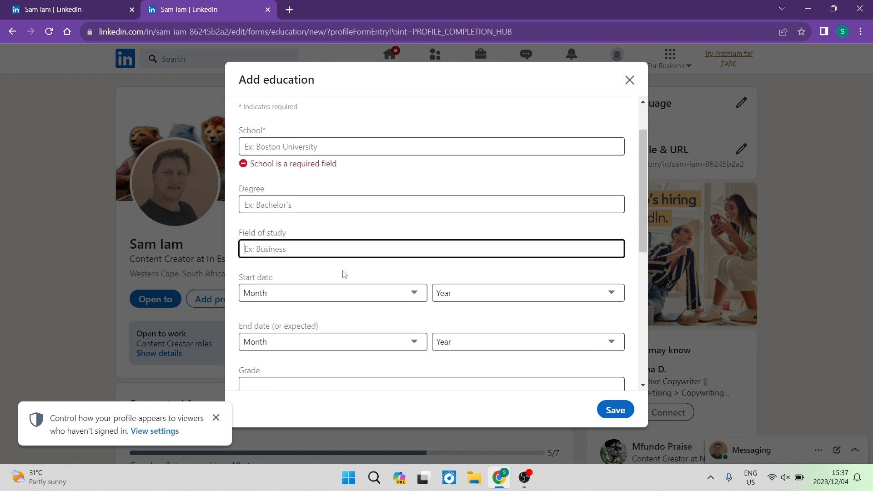
scroll(345, 274, "down", 1)
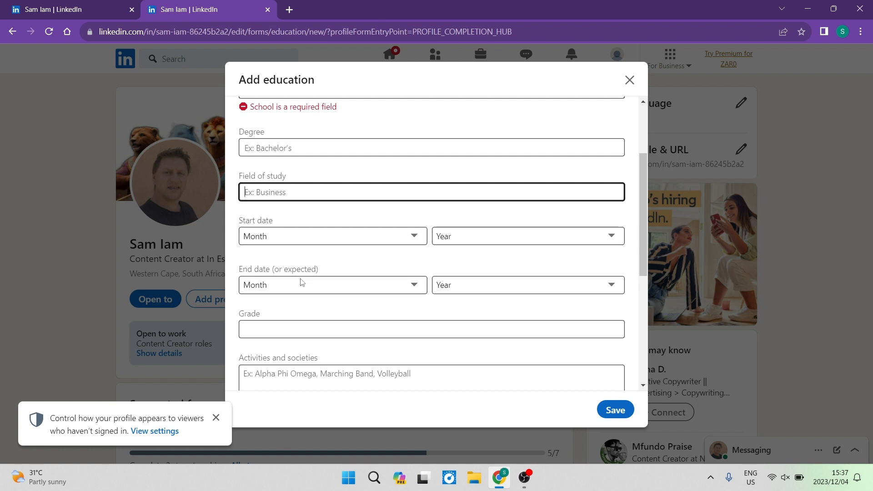
left_click_drag(316, 269, 267, 271)
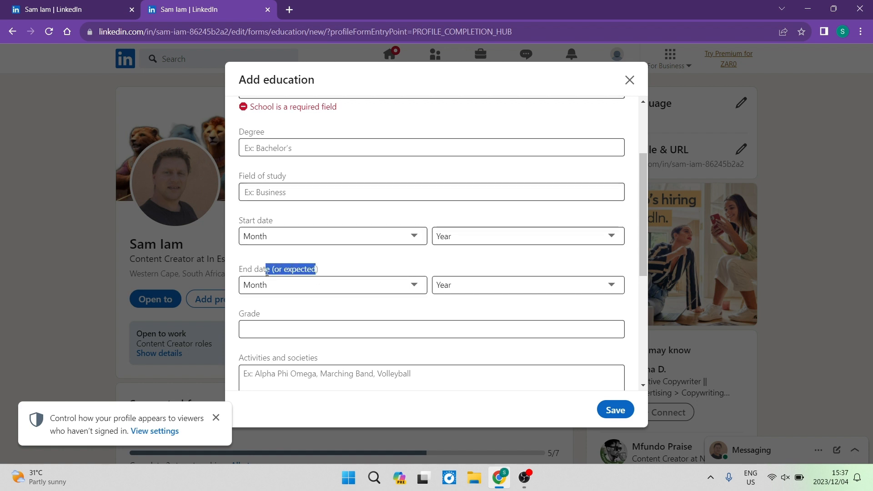
scroll(331, 298, "down", 3)
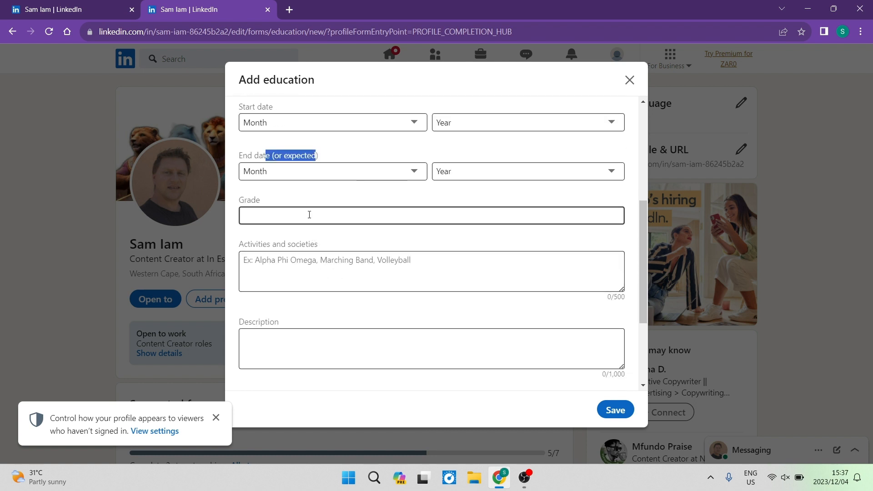
Examine the grade, activities and societies, description, skills and media fields of the education entry.
left_click(309, 214)
scroll(309, 215, "down", 2)
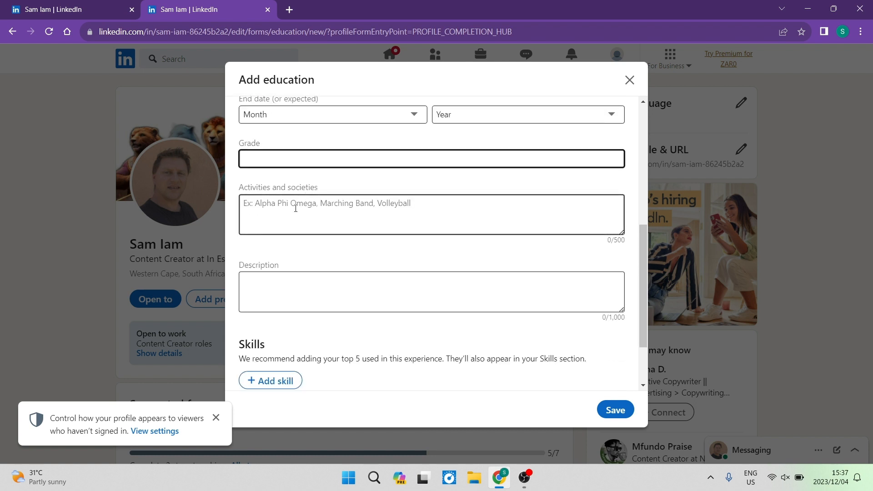
left_click(394, 211)
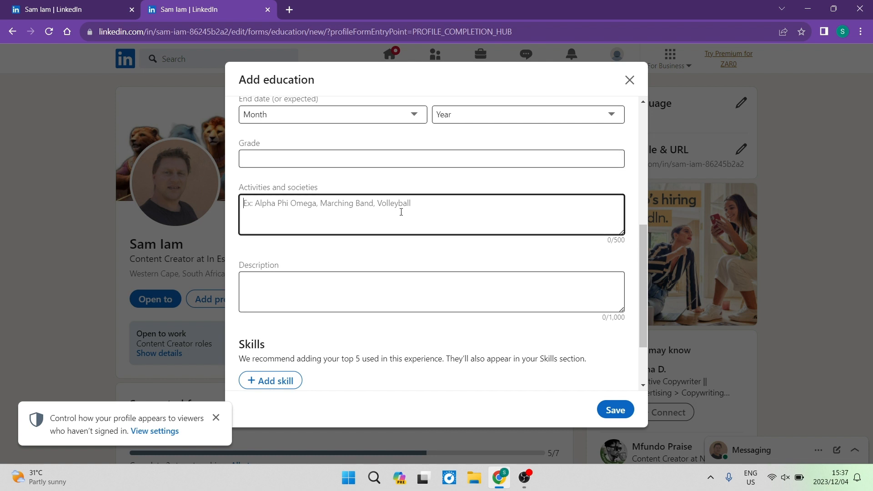
scroll(387, 228, "down", 2)
left_click(349, 240)
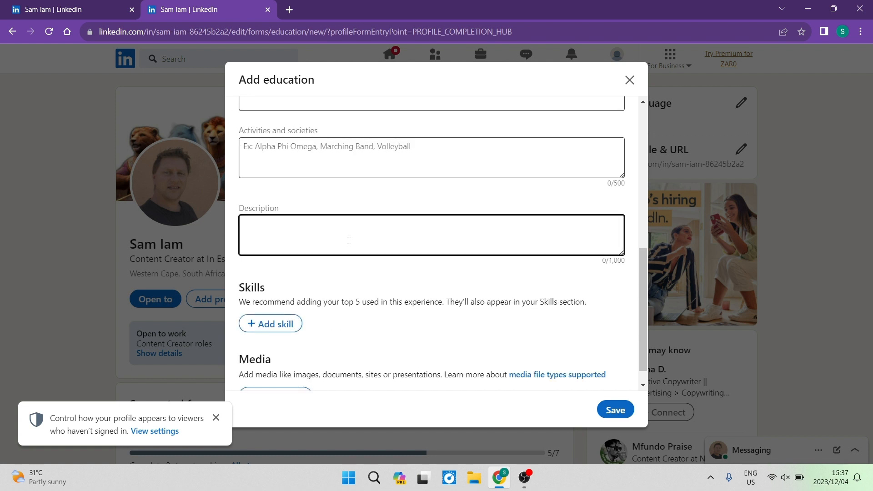
scroll(337, 271, "down", 1)
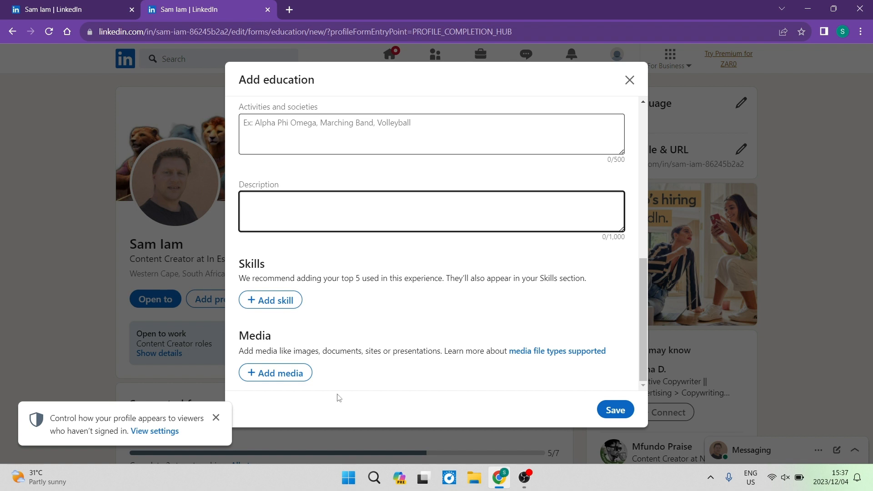
scroll(301, 146, "up", 8)
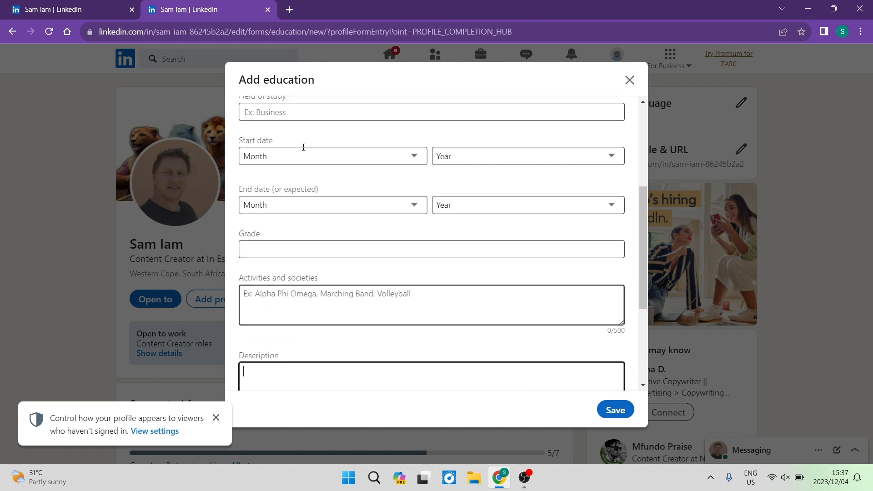
Close the education form without saving and examine the additional sections that can be added to the profile.
scroll(363, 235, "down", 8)
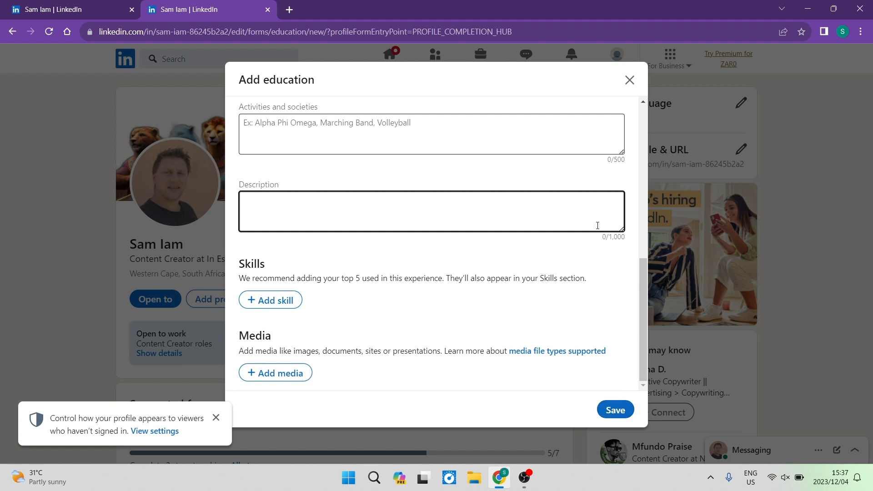
left_click(629, 80)
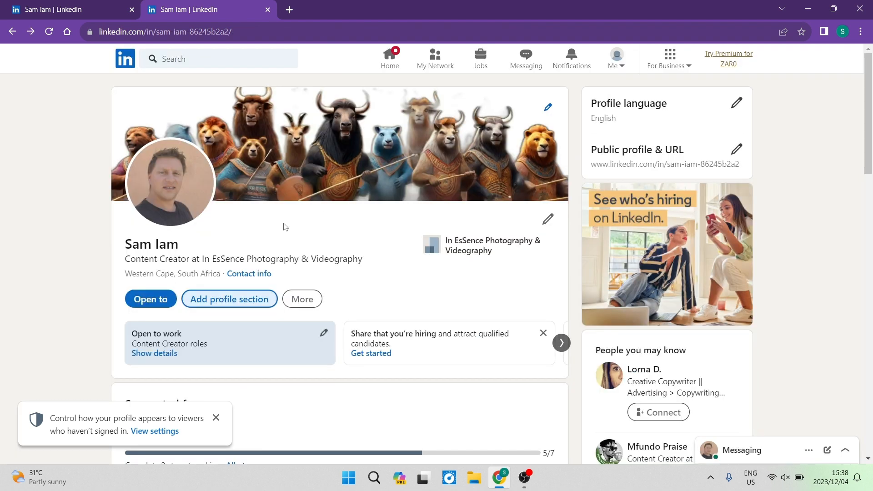
left_click(250, 296)
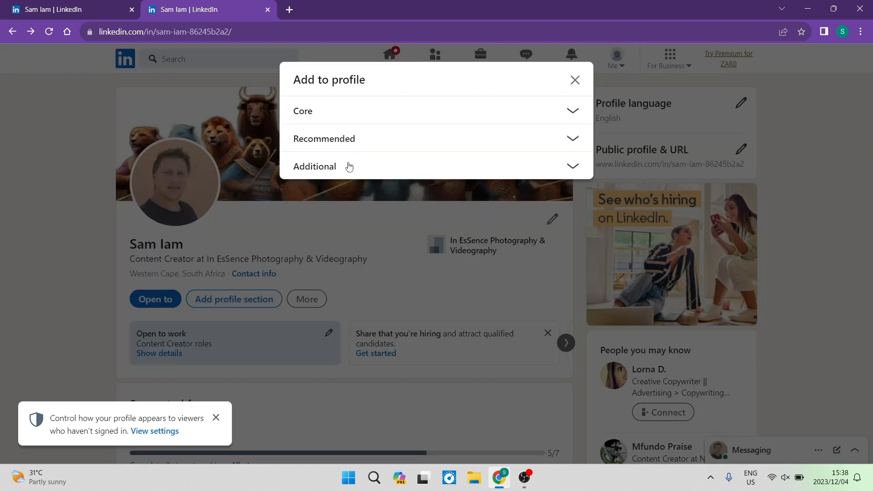
left_click(386, 166)
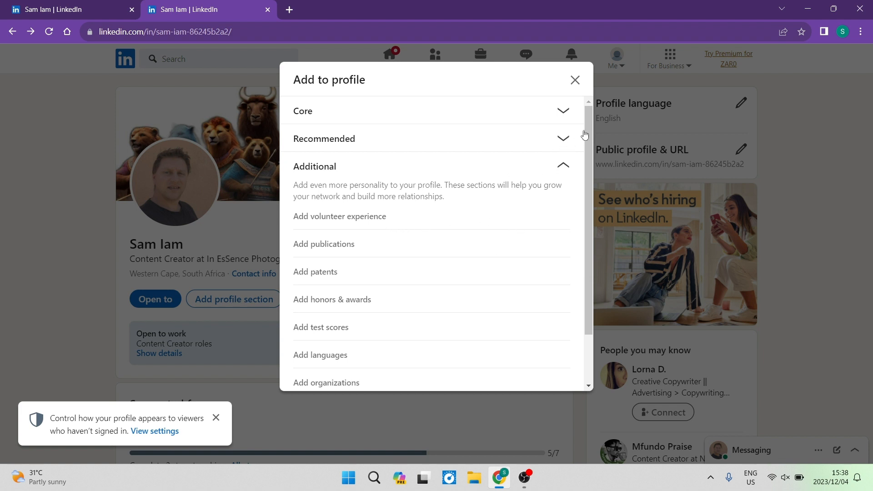
left_click_drag(587, 129, 606, 214)
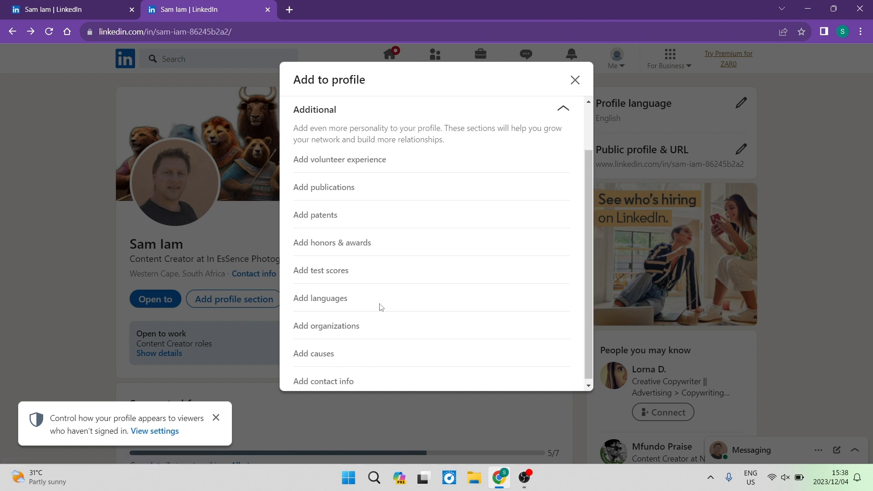
Examine the recommended and core sections available for the profile, and close the section list without adding anything.
scroll(360, 192, "up", 2)
left_click(352, 167)
left_click(346, 144)
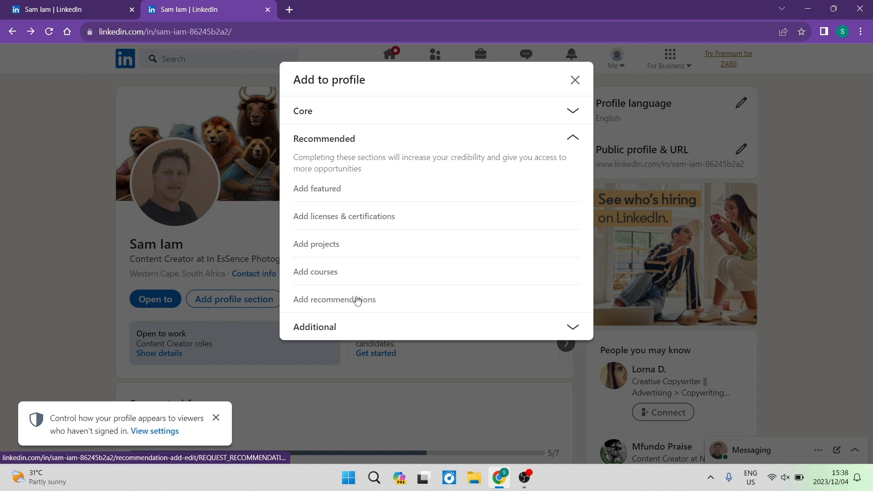
left_click(573, 139)
left_click(574, 111)
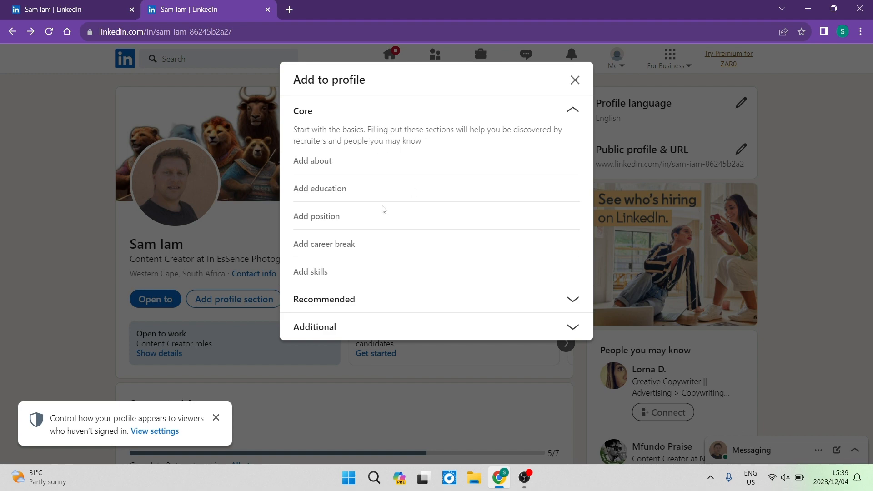
left_click(85, 168)
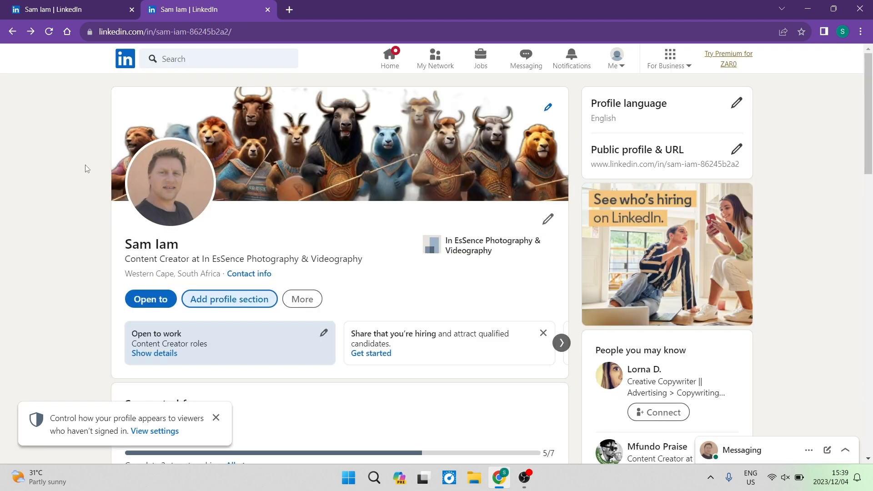
Examine the profile page's suggestions, analytics, resources, activity, experience, skills and interests sections.
scroll(87, 169, "down", 1)
scroll(86, 170, "up", 1)
scroll(100, 209, "down", 2)
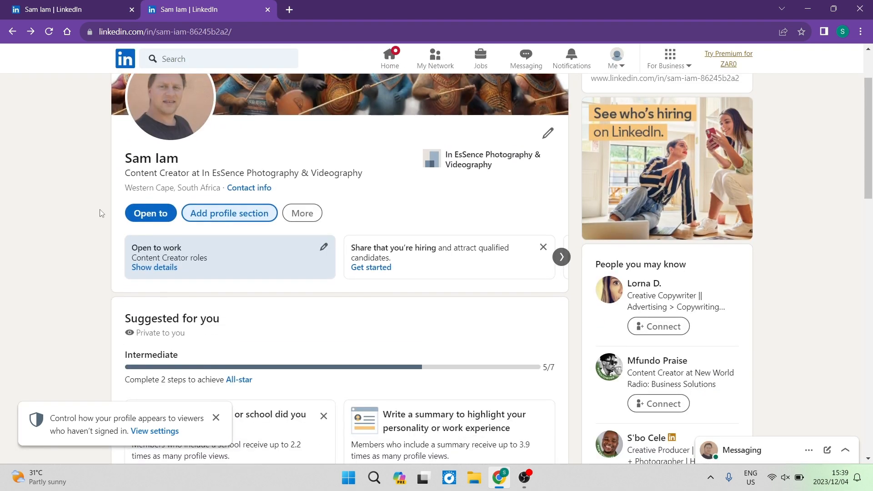
scroll(100, 209, "down", 3)
scroll(109, 222, "down", 4)
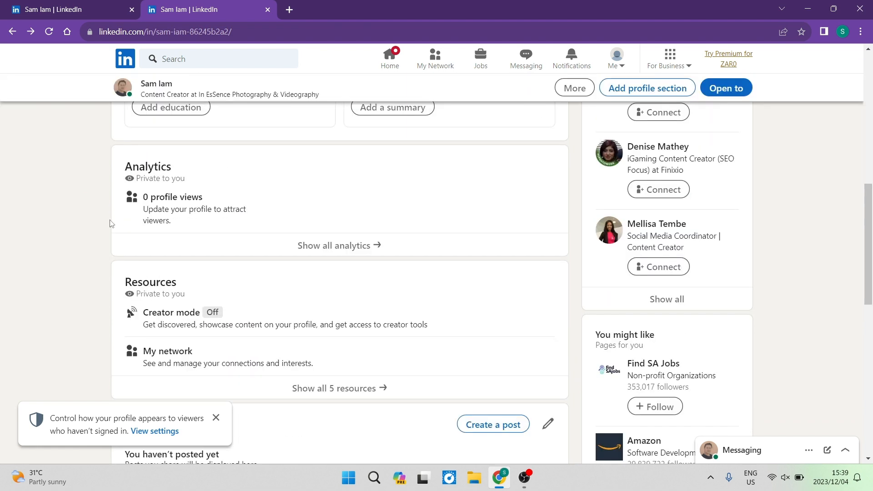
scroll(110, 223, "up", 4)
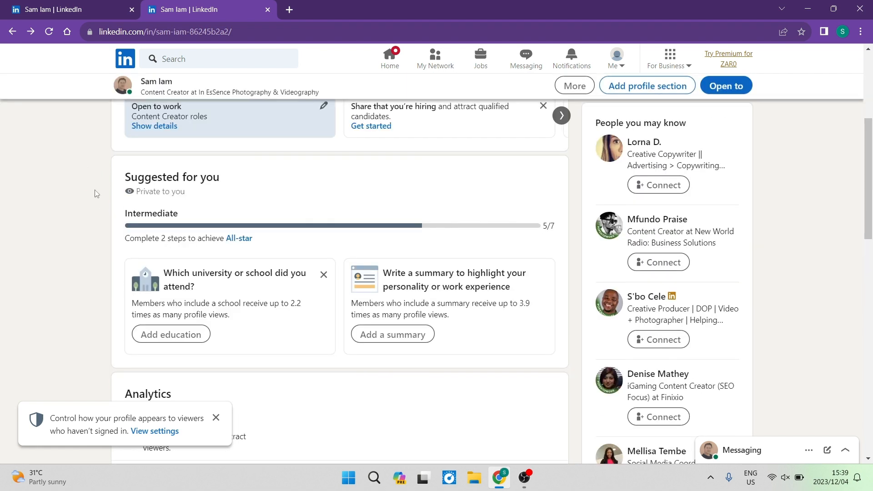
scroll(98, 204, "down", 5)
scroll(100, 228, "down", 6)
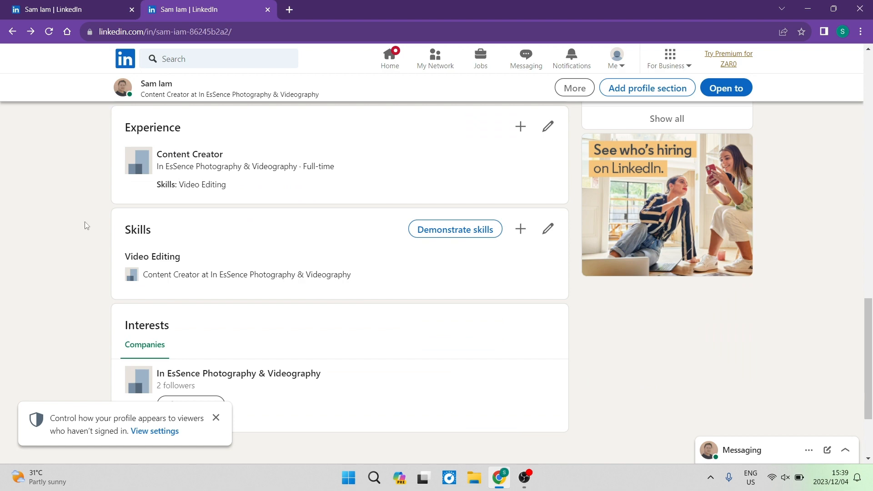
scroll(84, 227, "down", 2)
scroll(75, 252, "up", 5)
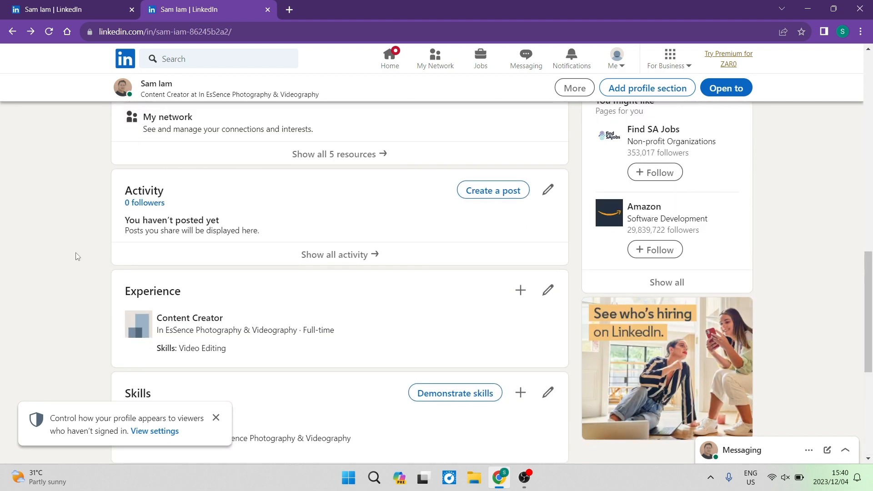
scroll(75, 255, "up", 1)
scroll(77, 258, "down", 1)
scroll(77, 225, "down", 3)
scroll(110, 222, "up", 1)
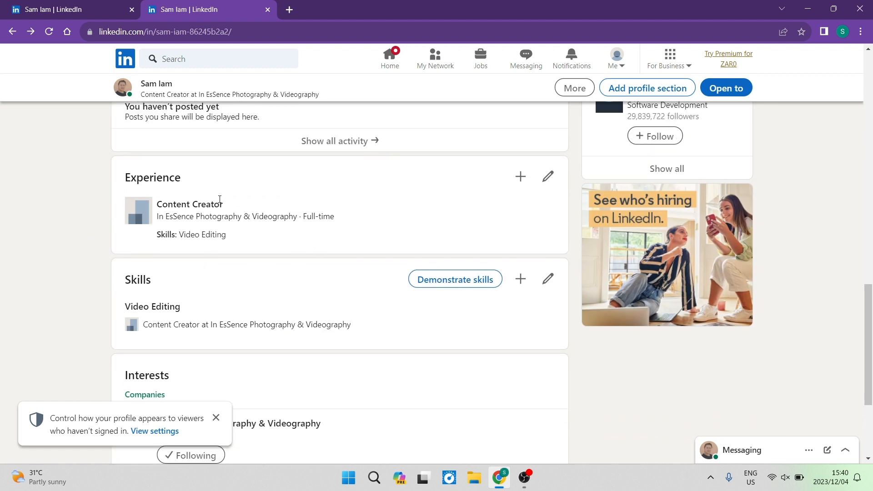
Open a new position entry from the Experience section and look over its form fields.
left_click(522, 177)
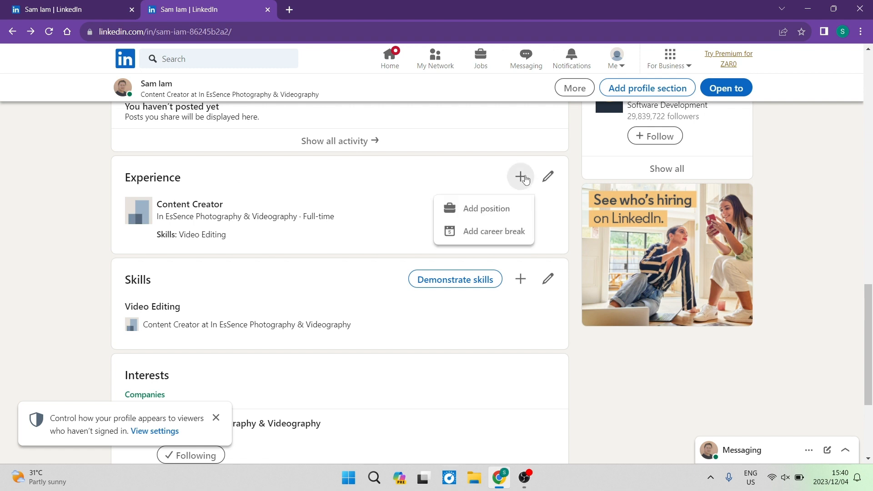
left_click(468, 208)
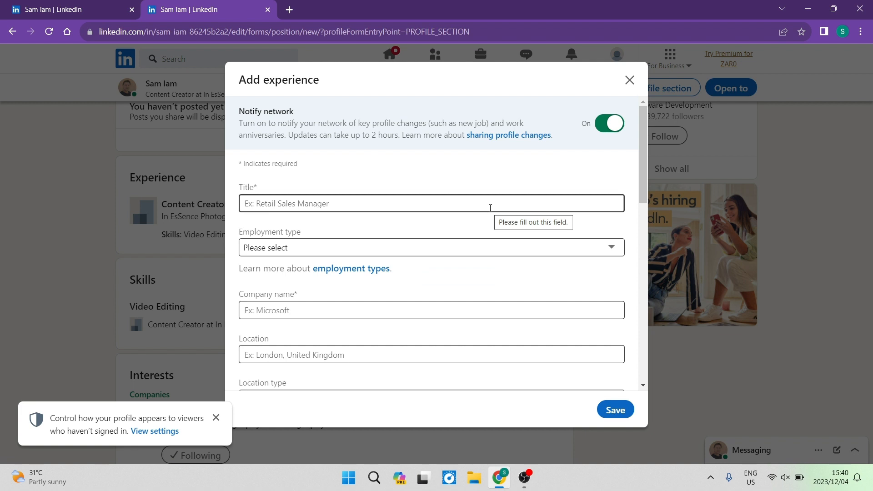
scroll(413, 281, "down", 4)
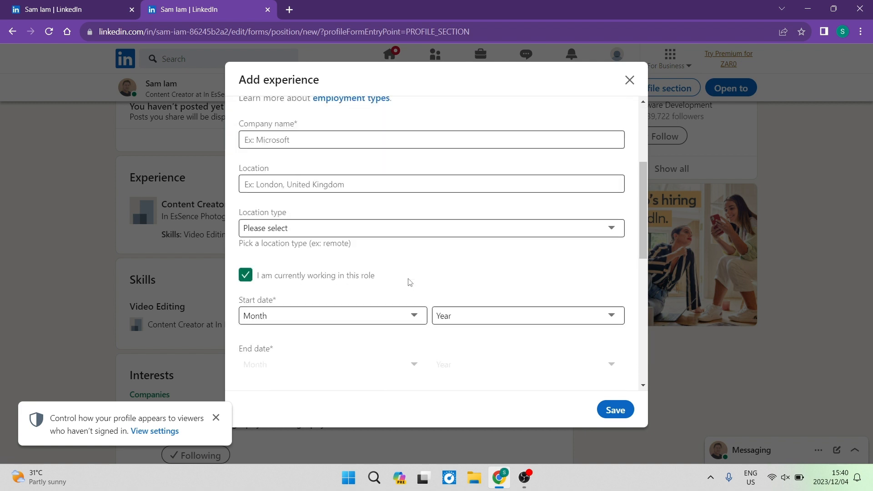
scroll(408, 291, "down", 3)
scroll(411, 291, "up", 7)
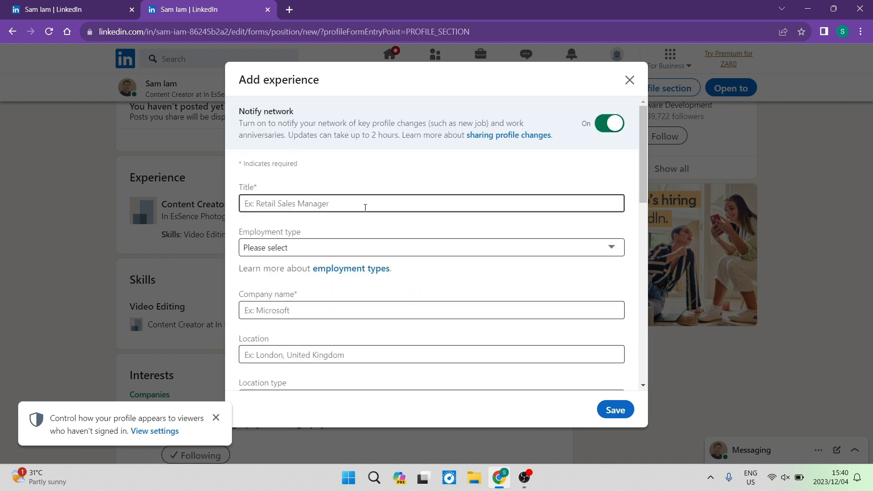
Examine the position's title, employment type, company, location and location type options, leaving them unset.
left_click(352, 204)
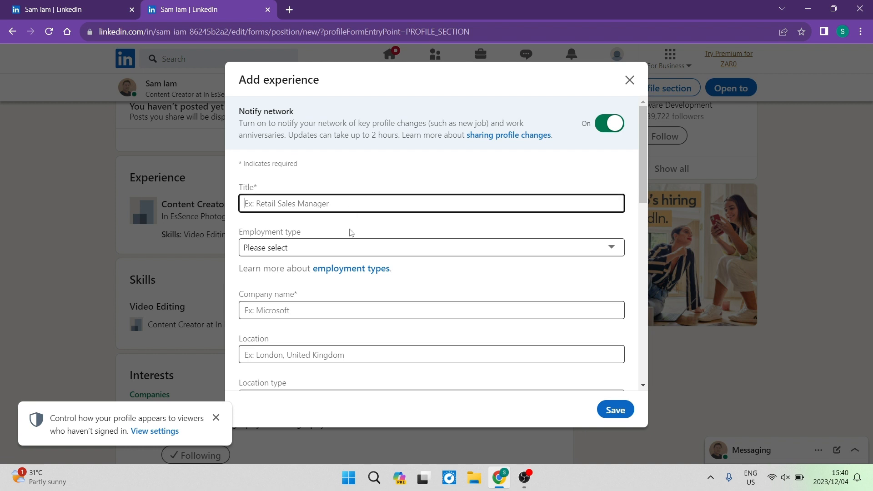
left_click(345, 248)
scroll(324, 209, "down", 2)
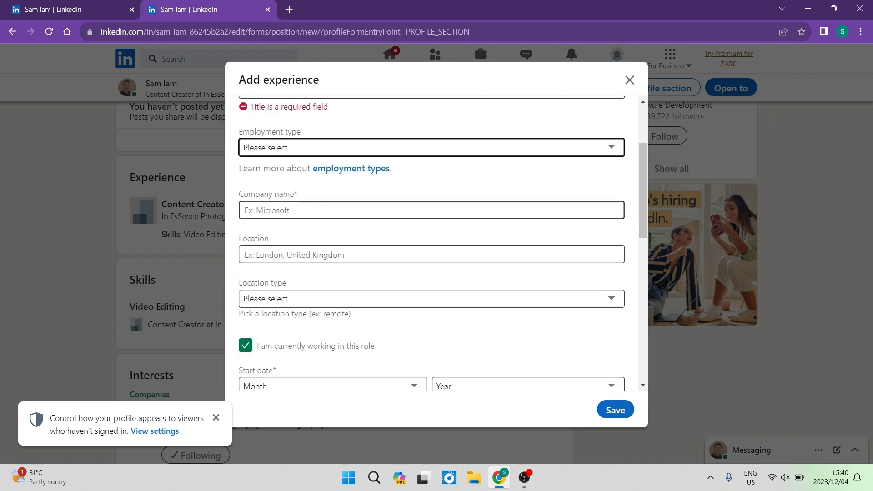
left_click(321, 300)
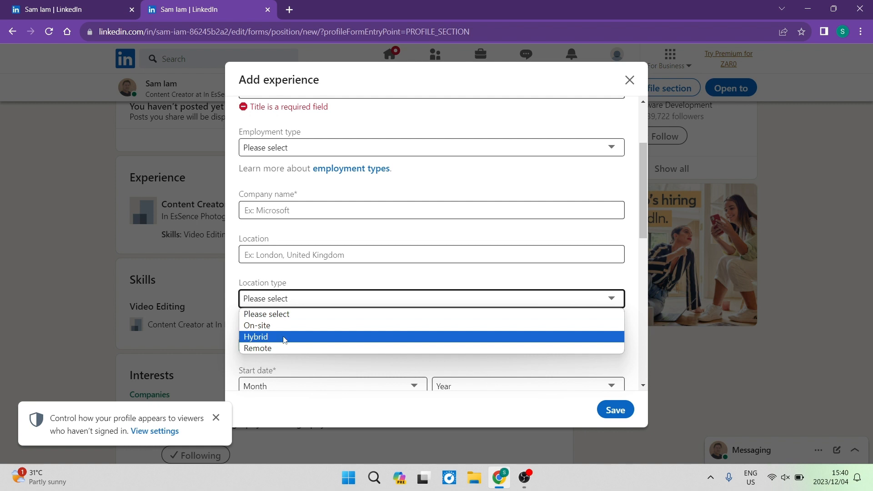
left_click(289, 303)
scroll(293, 286, "down", 5)
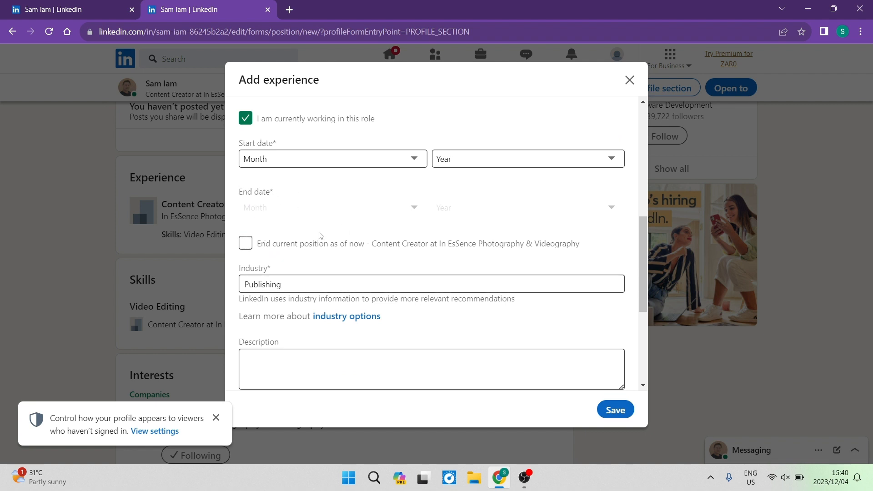
Turn the currently-working-in-this-role option off and back on to compare the end date fields.
scroll(320, 235, "up", 1)
left_click(245, 172)
scroll(274, 246, "down", 1)
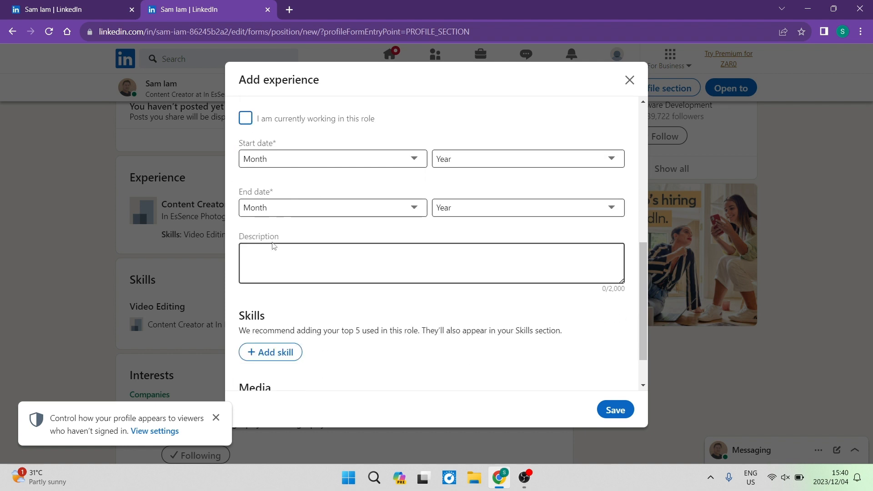
left_click(245, 118)
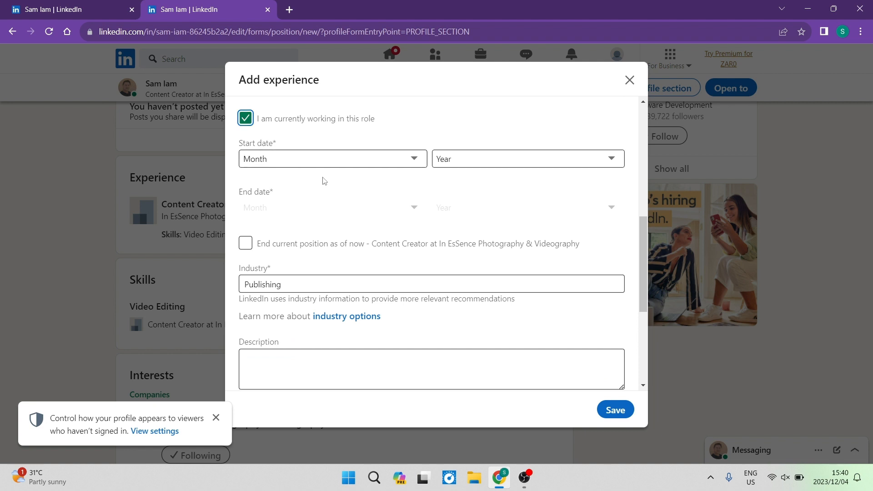
Examine the position's industry, description, profile headline, skills and media fields, and close the form without saving.
scroll(353, 218, "down", 4)
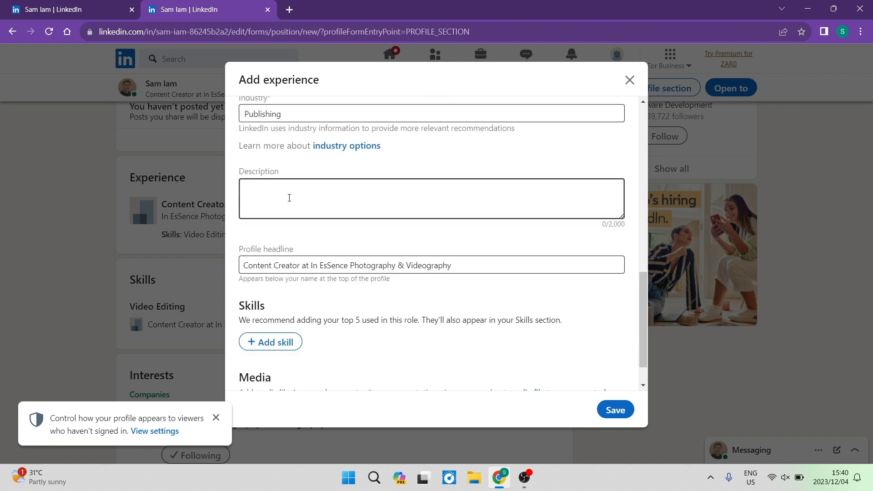
scroll(314, 199, "down", 1)
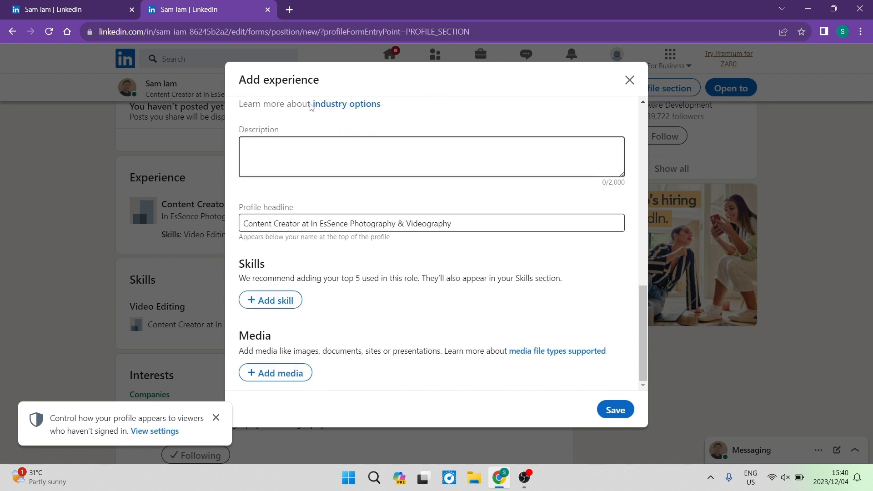
left_click(630, 80)
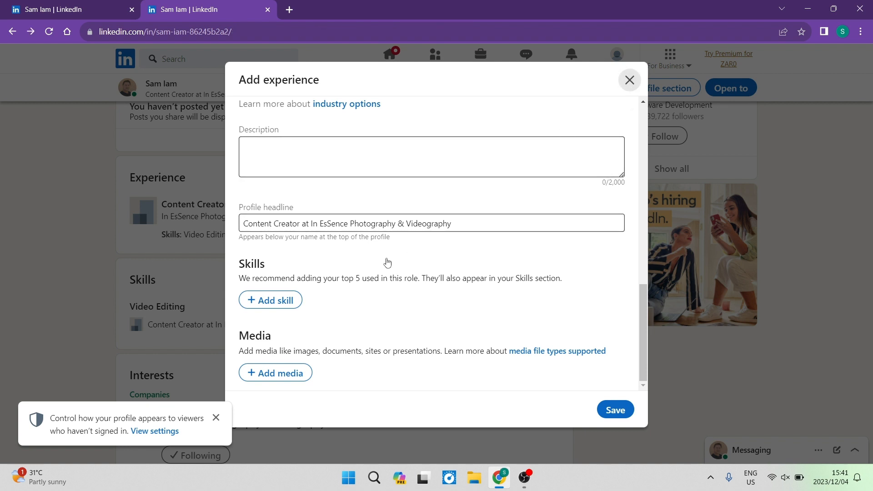
Highlight the job title and company name of the existing Experience entry, and clear the selection.
left_click_drag(224, 204, 156, 204)
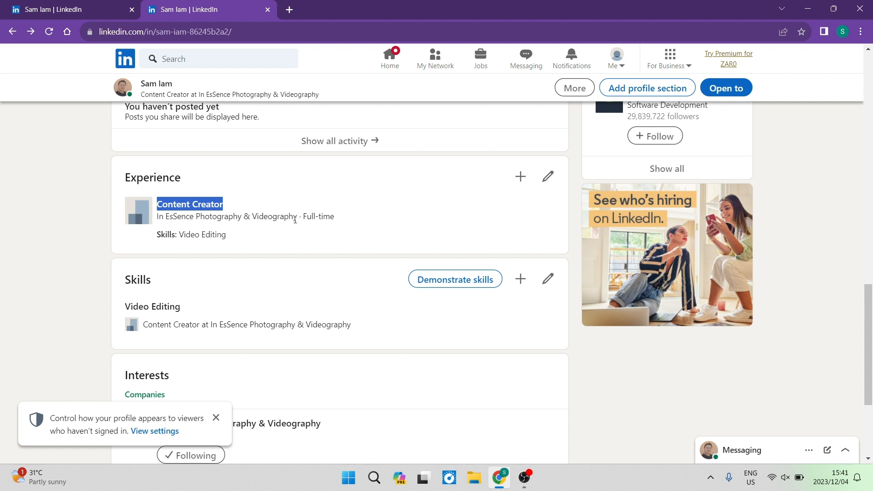
left_click_drag(295, 220, 157, 218)
left_click(83, 247)
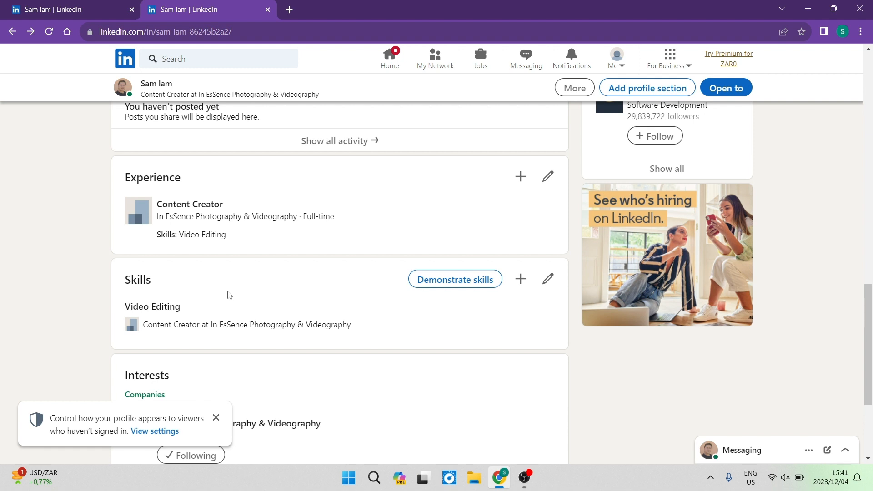
Open a new skill entry from the Skills section, close it without saving, and return to the start of the profile.
left_click_drag(200, 285, 111, 286)
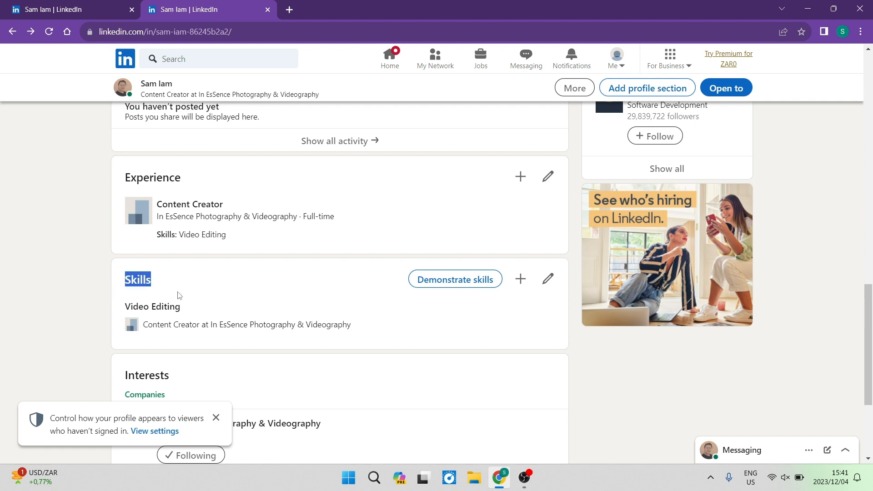
left_click(519, 279)
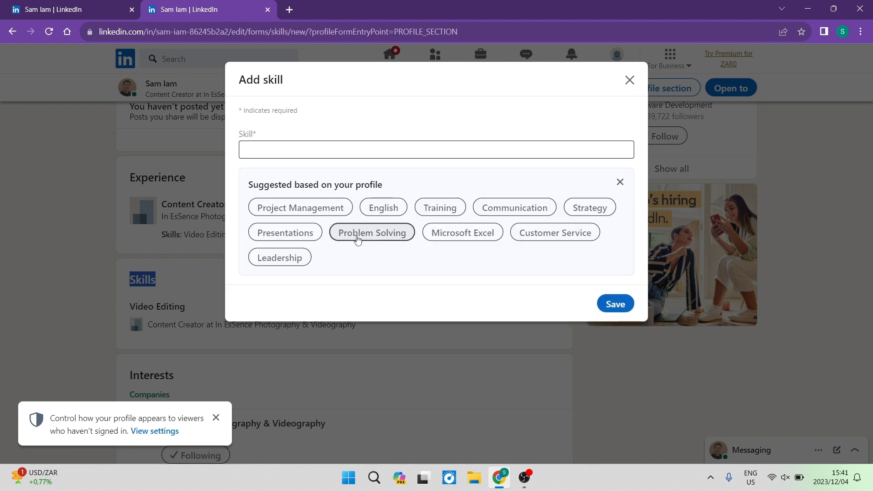
left_click(629, 80)
scroll(64, 246, "up", 3)
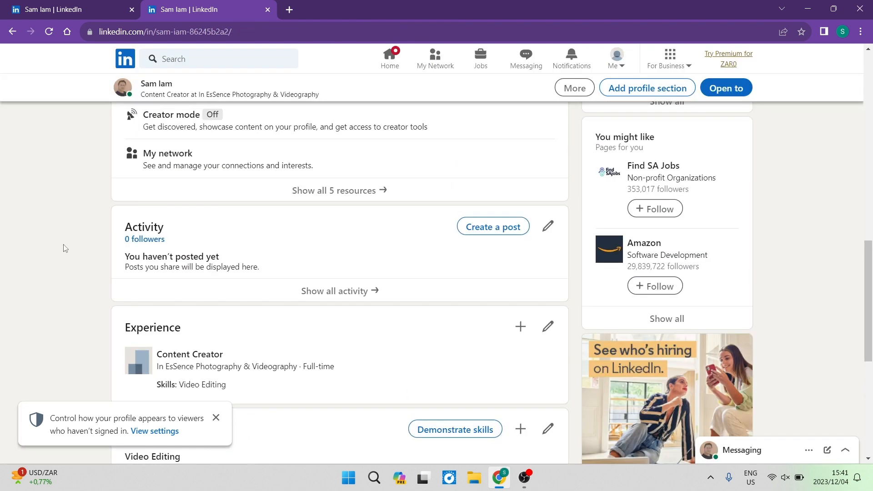
scroll(64, 247, "up", 10)
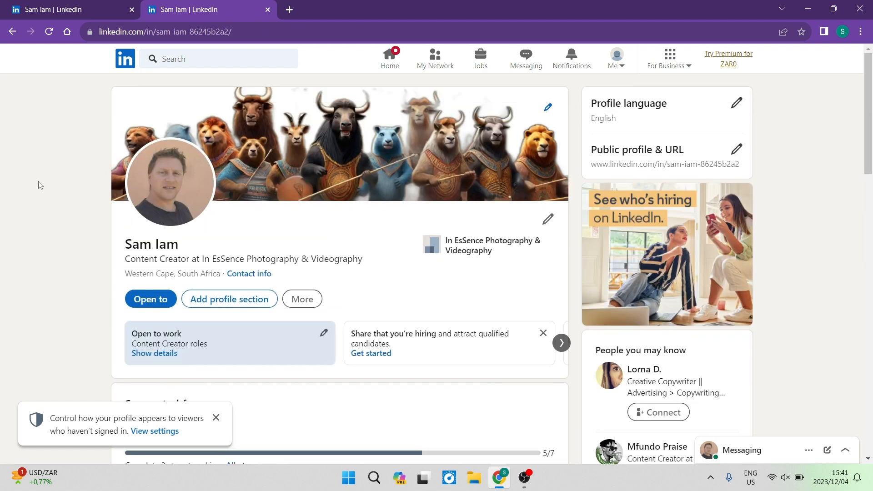